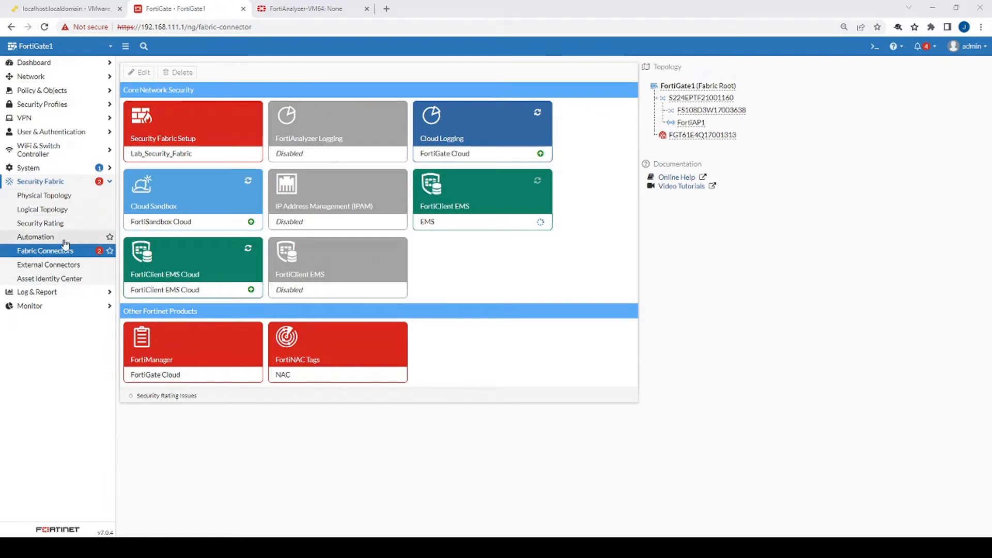
Enable the FortiAnalyzer Logging connector with server 192.168.111.103 and save it
click(317, 139)
click(183, 196)
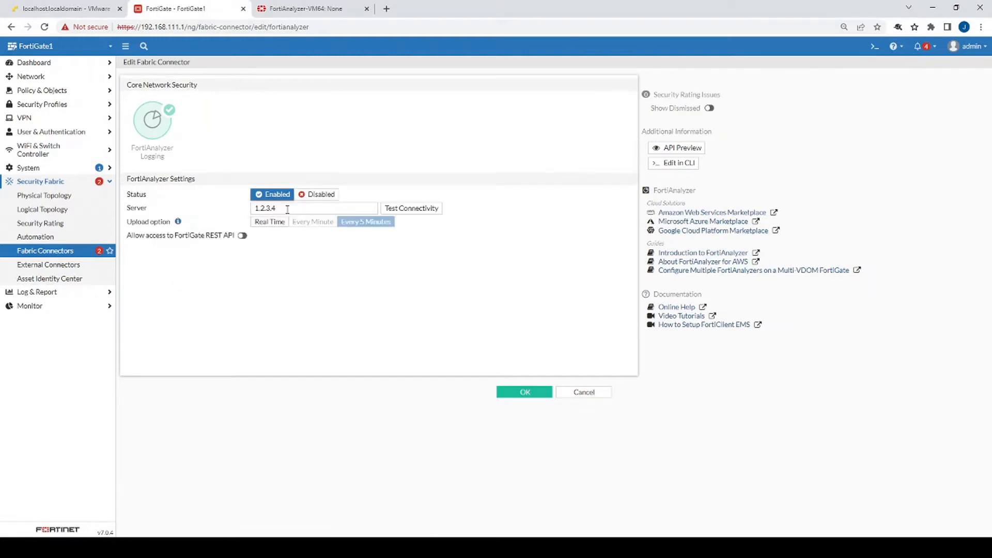
key(Tab)
text(192.168.111.103)
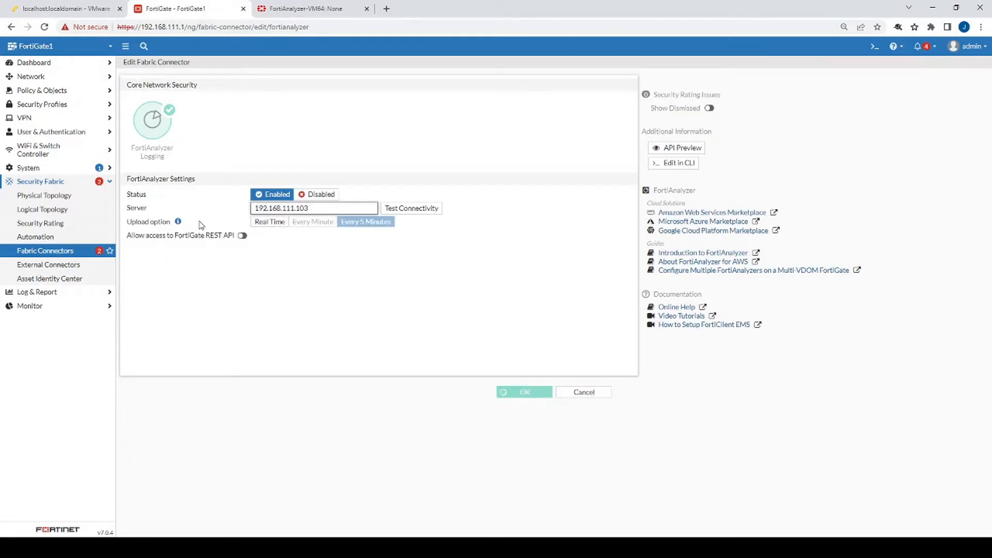
click(525, 392)
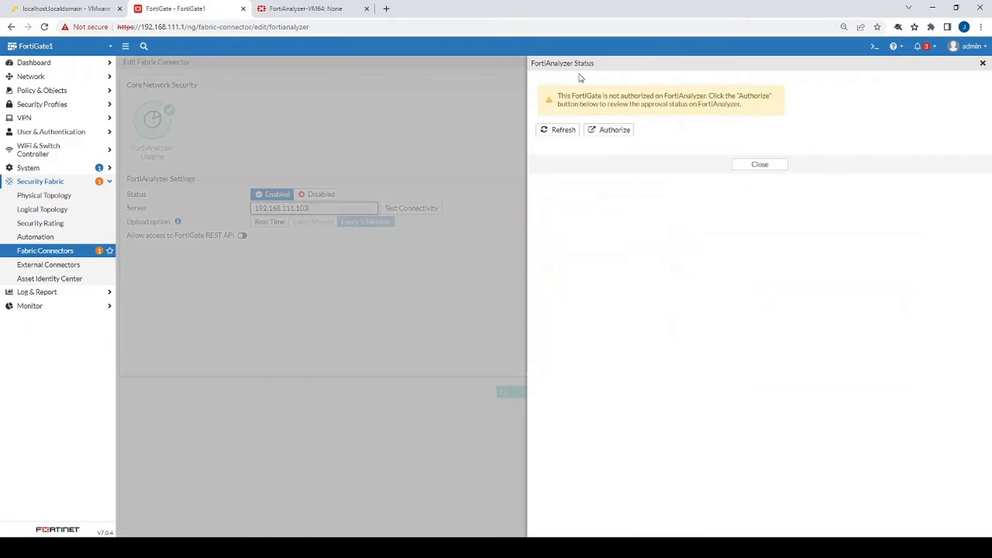
click(765, 163)
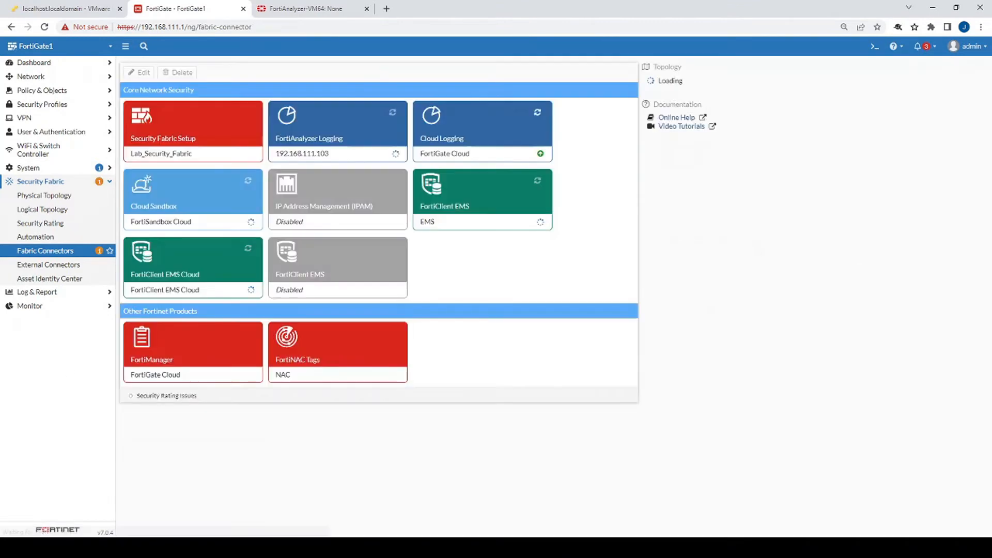
click(273, 6)
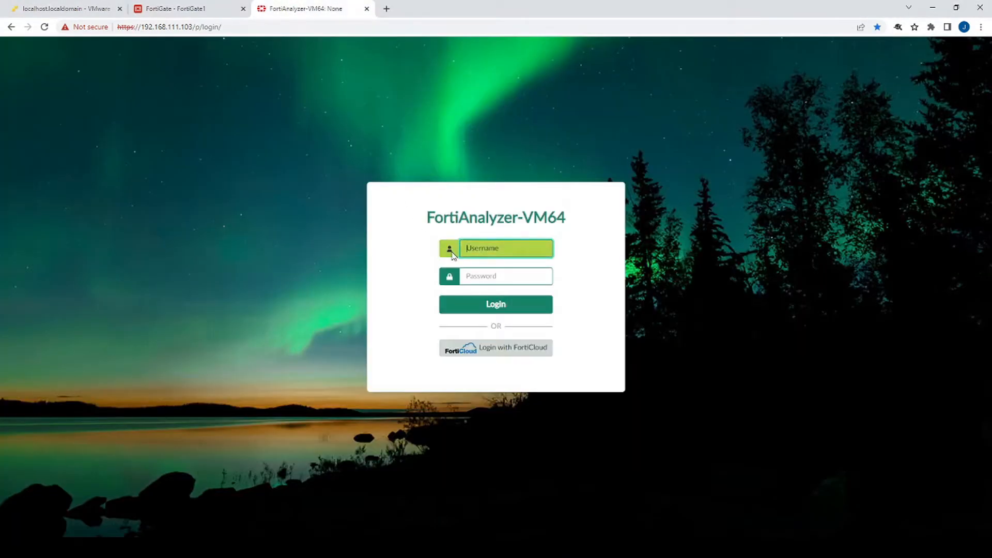
Sign in to FortiAnalyzer with the admin credentials and enter the root ADOM
text(admin)
key(Tab)
text(fortinet)
key(Return)
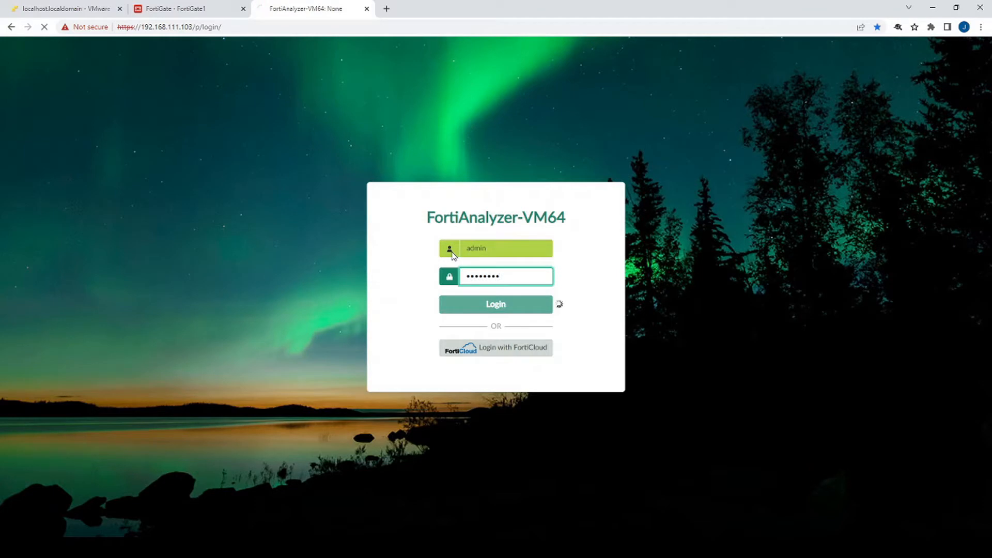
drag(193, 27, 176, 28)
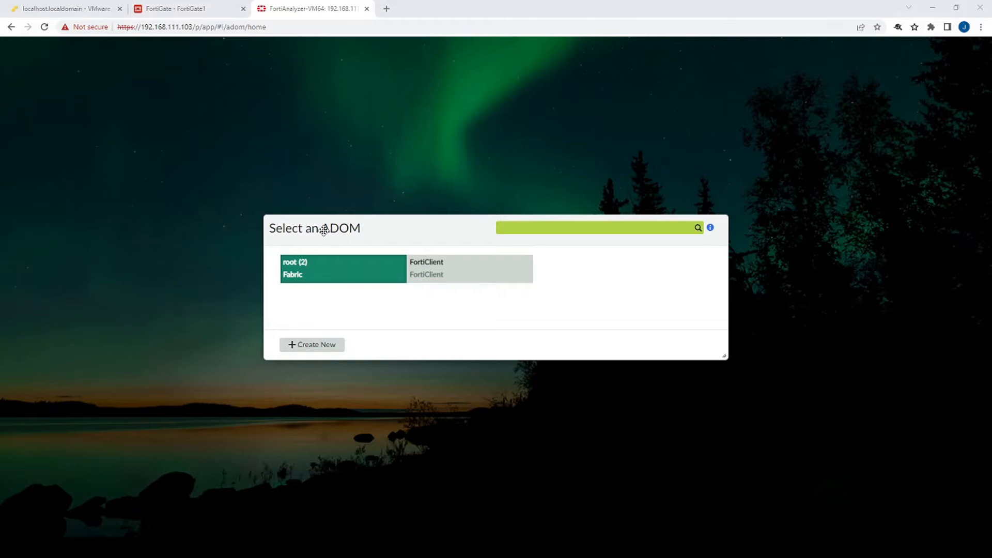
click(323, 280)
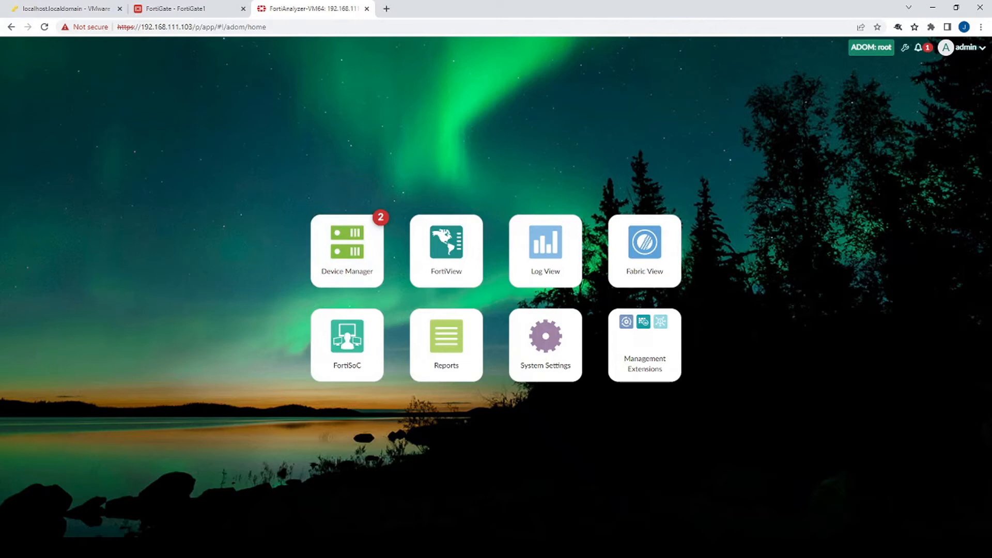
Authorize the unauthorized FortiGate1 device into the root ADOM
click(918, 48)
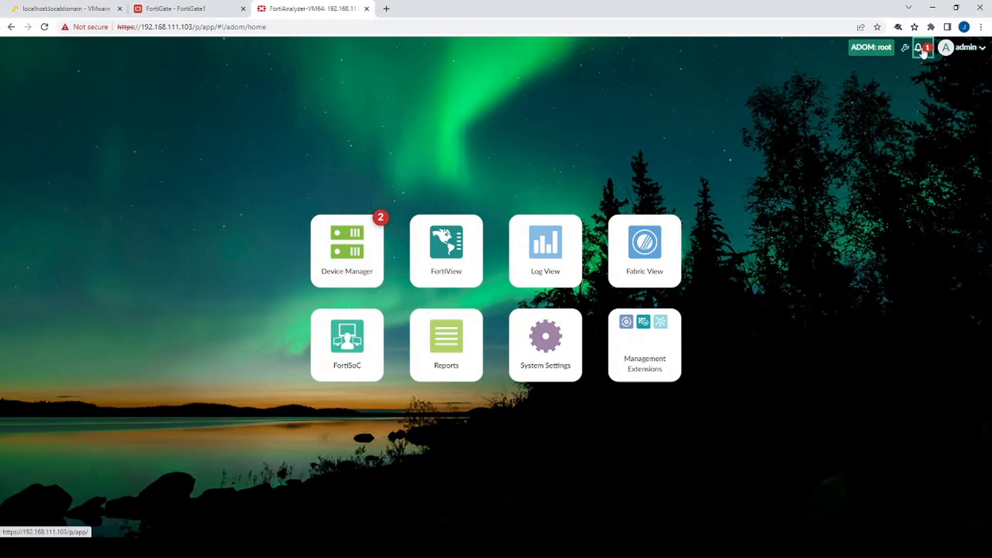
click(864, 92)
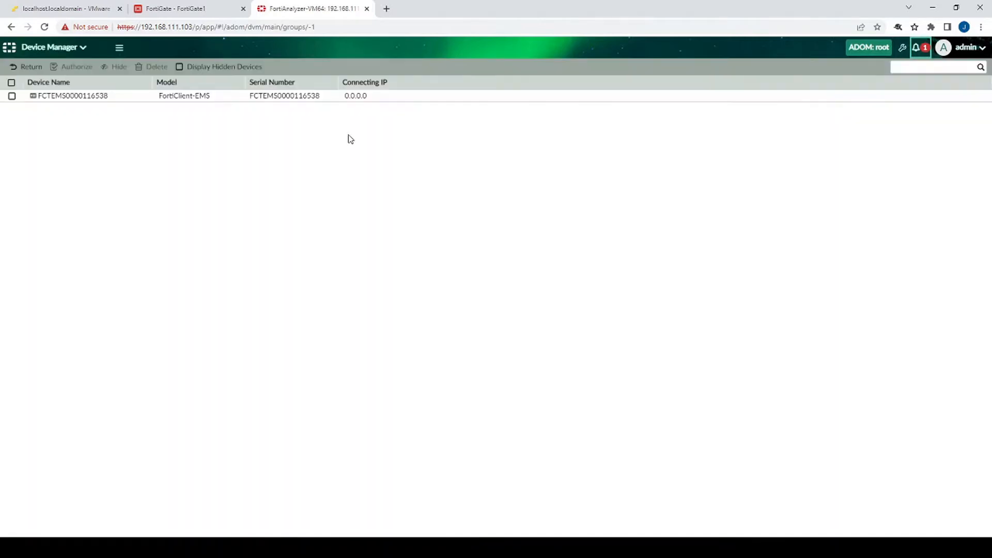
click(12, 108)
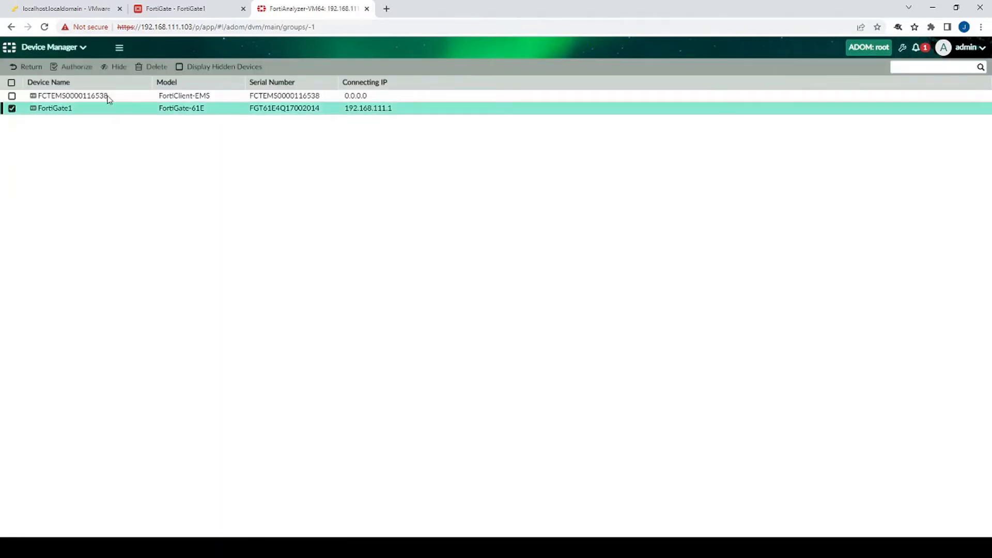
click(78, 68)
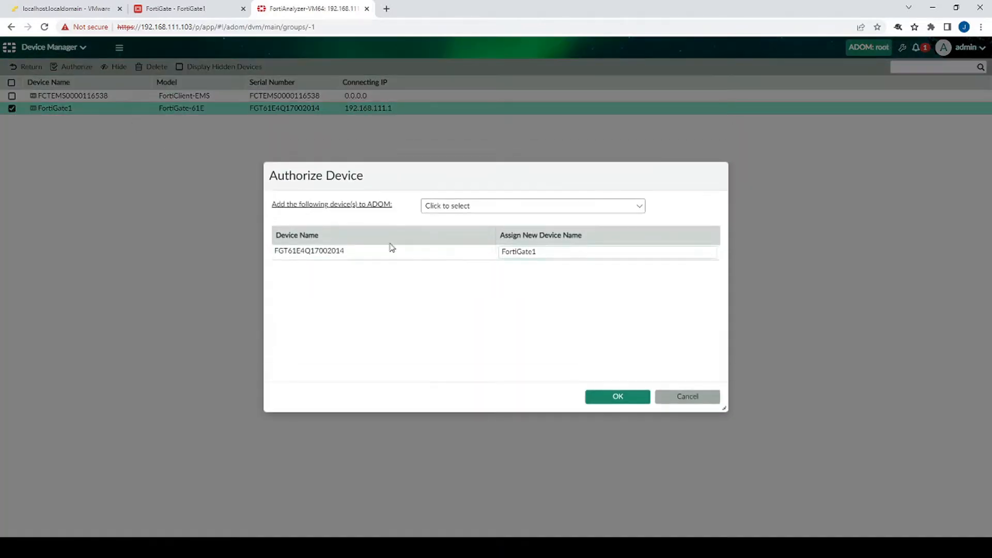
click(512, 203)
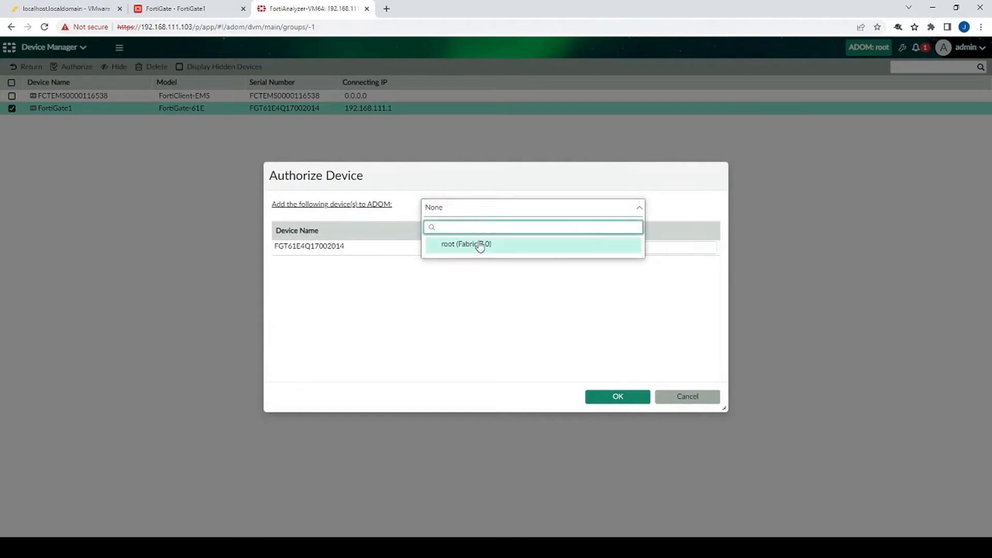
click(476, 244)
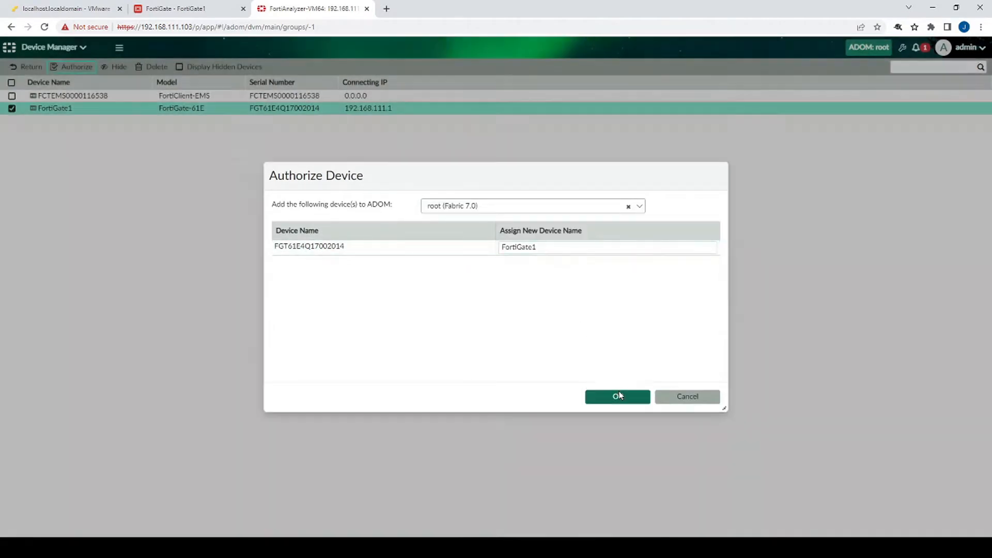
click(619, 395)
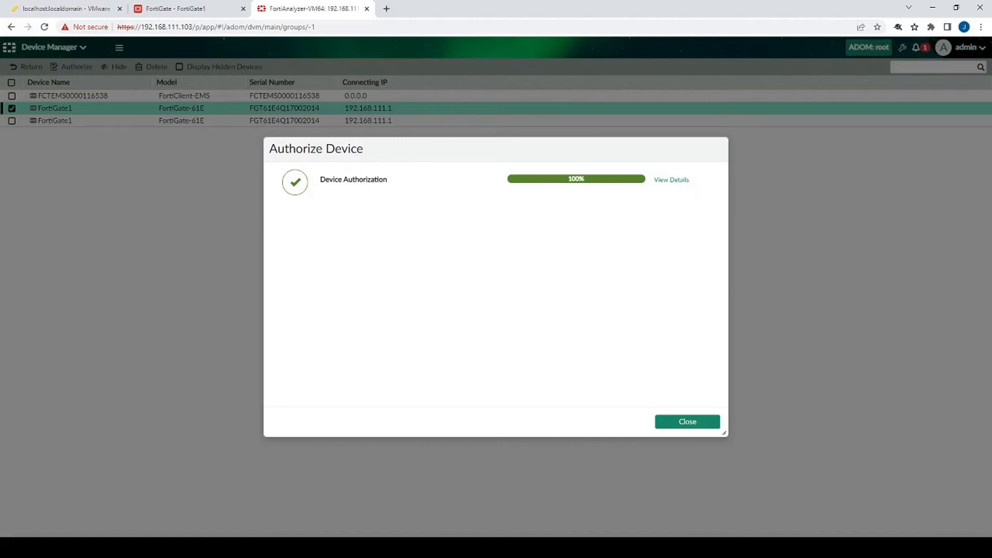
click(696, 423)
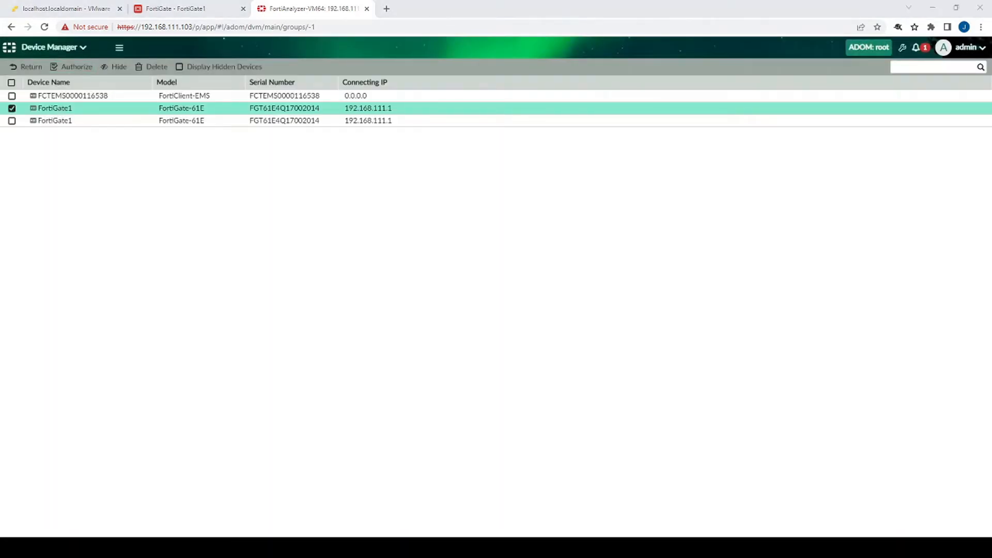
Show the managed devices list to confirm FortiGate1 logs in real time
click(49, 47)
click(69, 115)
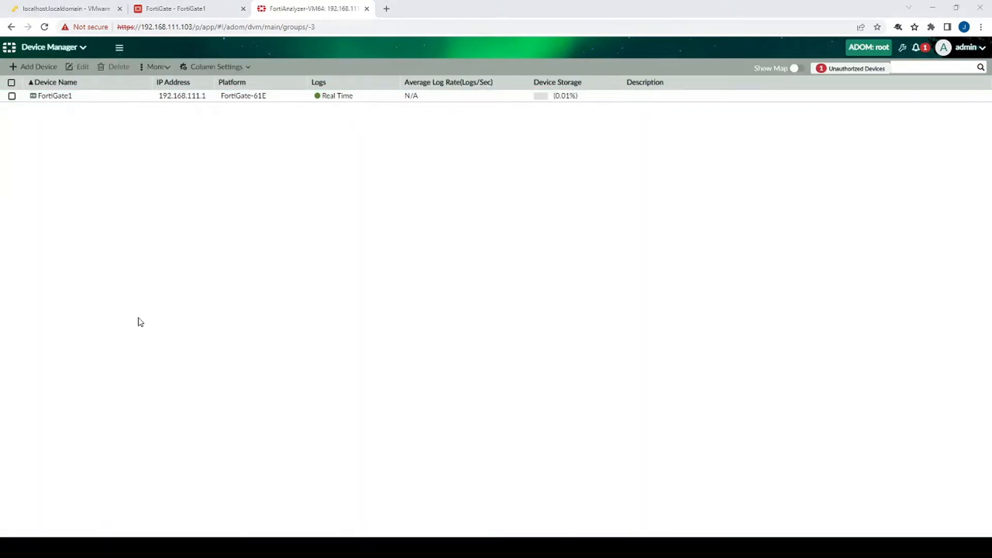
click(199, 9)
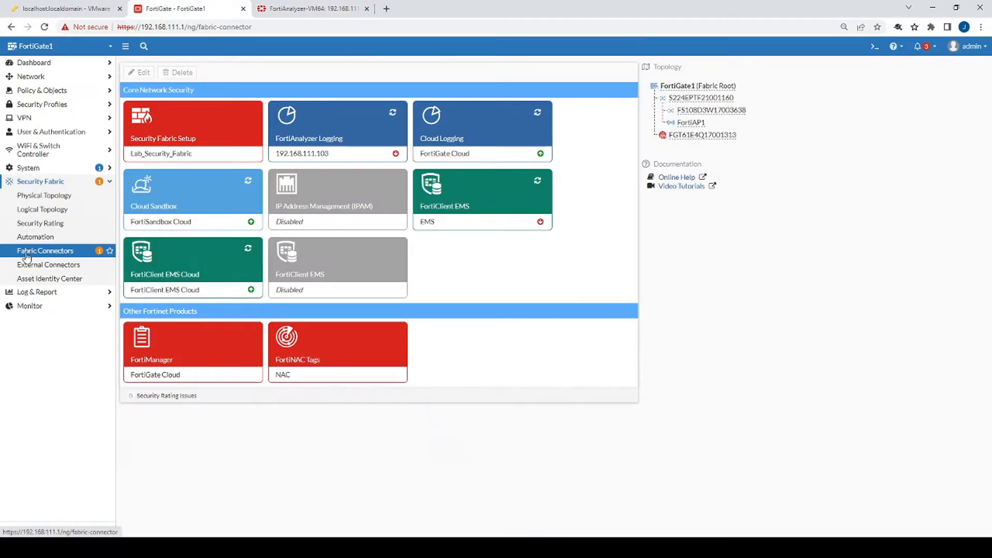
Confirm the FortiAnalyzer connector shows Connected, then open Internet_Access policy 7 for editing
click(27, 253)
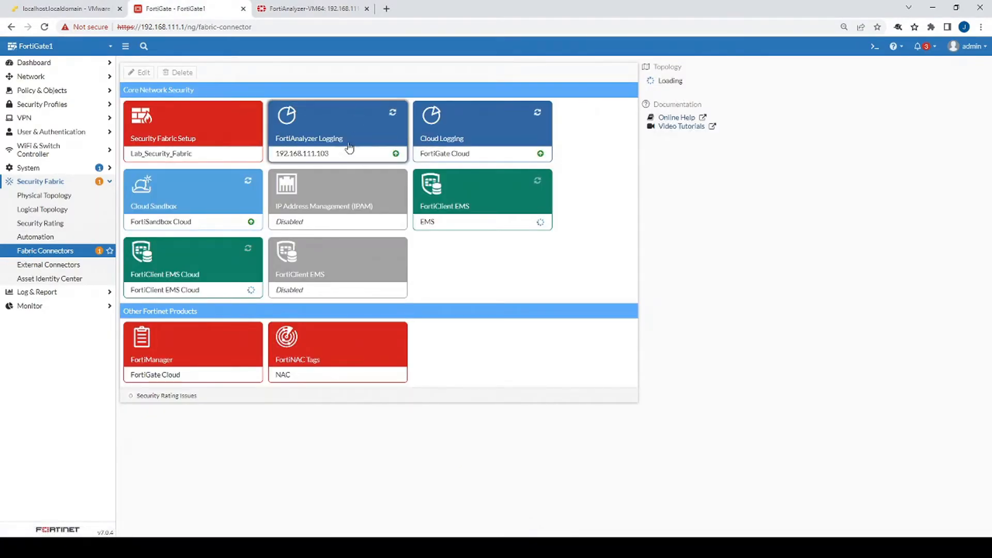
double_click(365, 151)
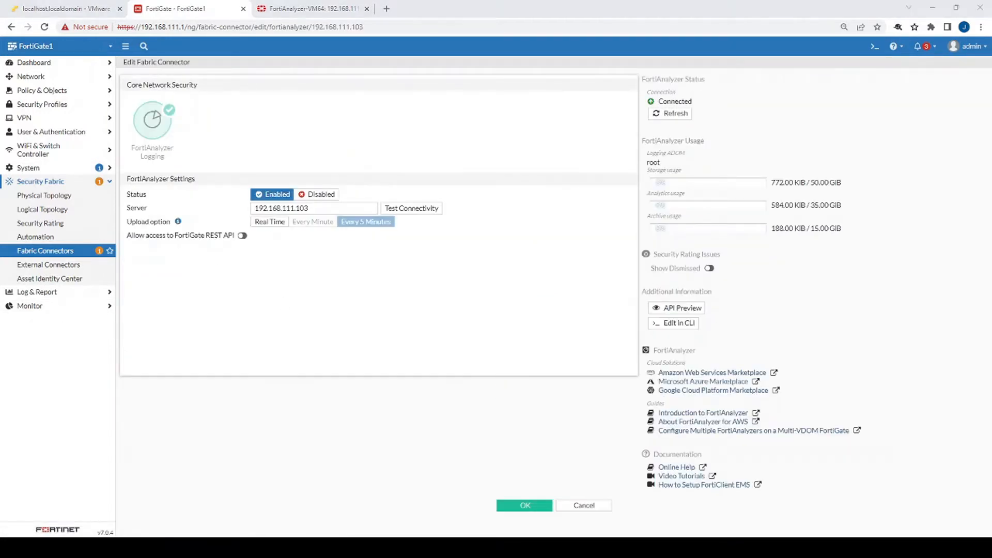
click(46, 91)
click(49, 104)
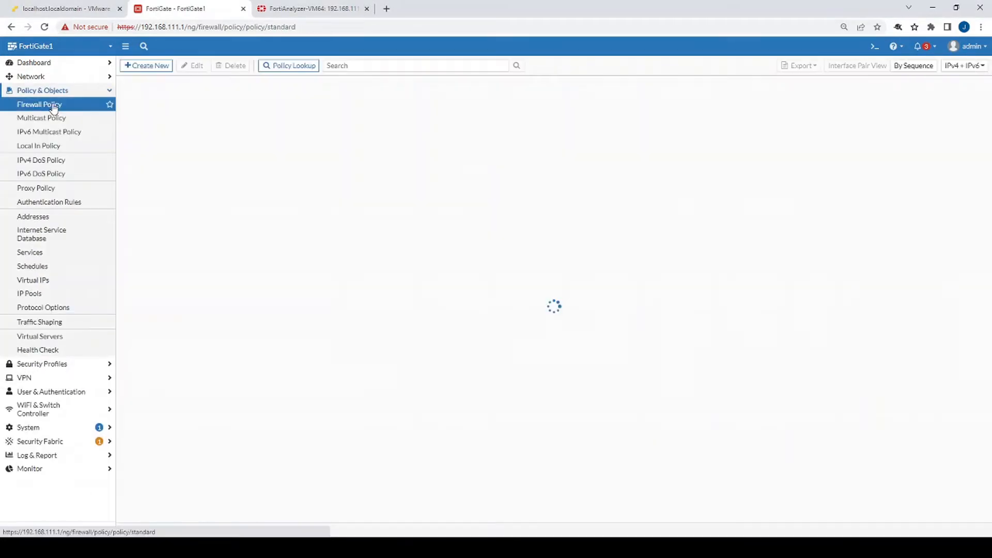
double_click(200, 122)
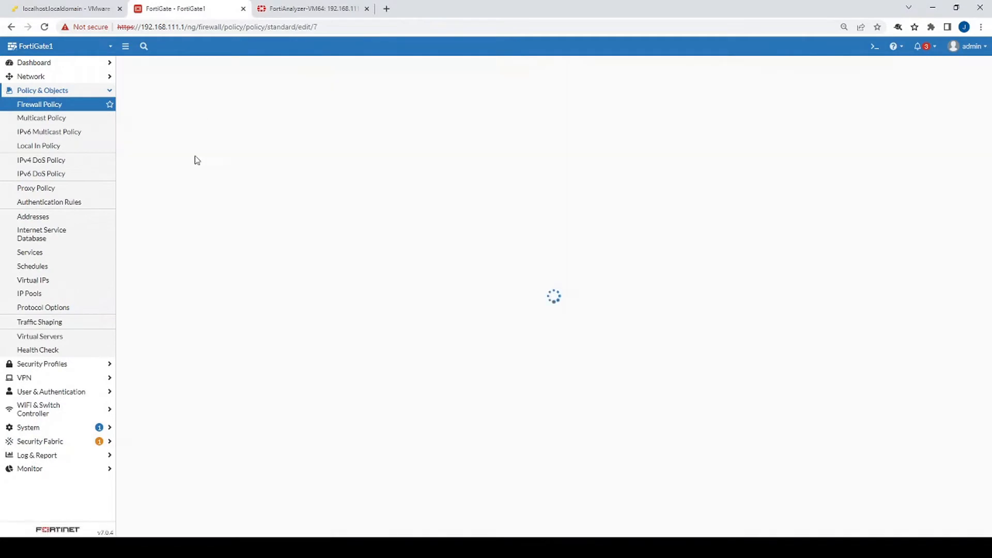
scroll(368, 310, down, 2)
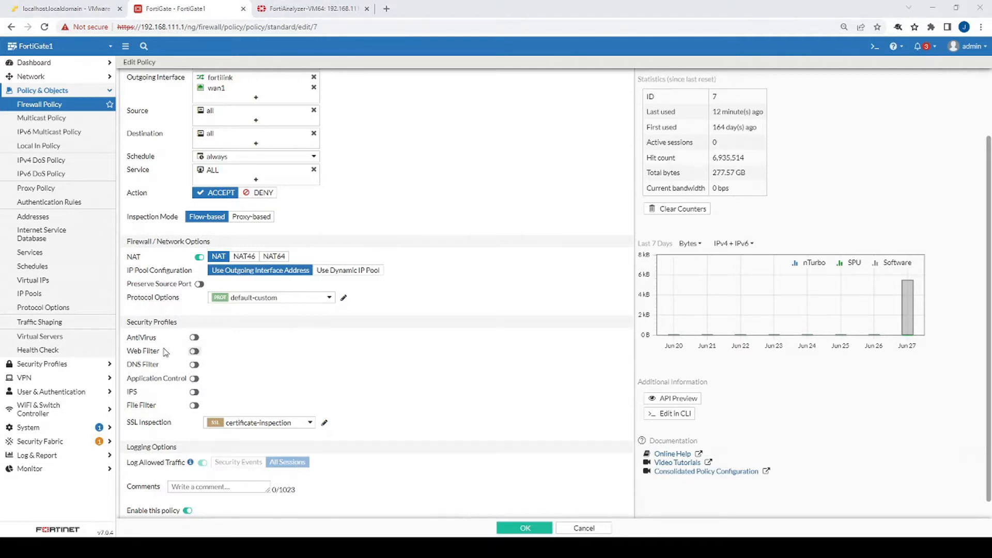
drag(129, 321, 177, 324)
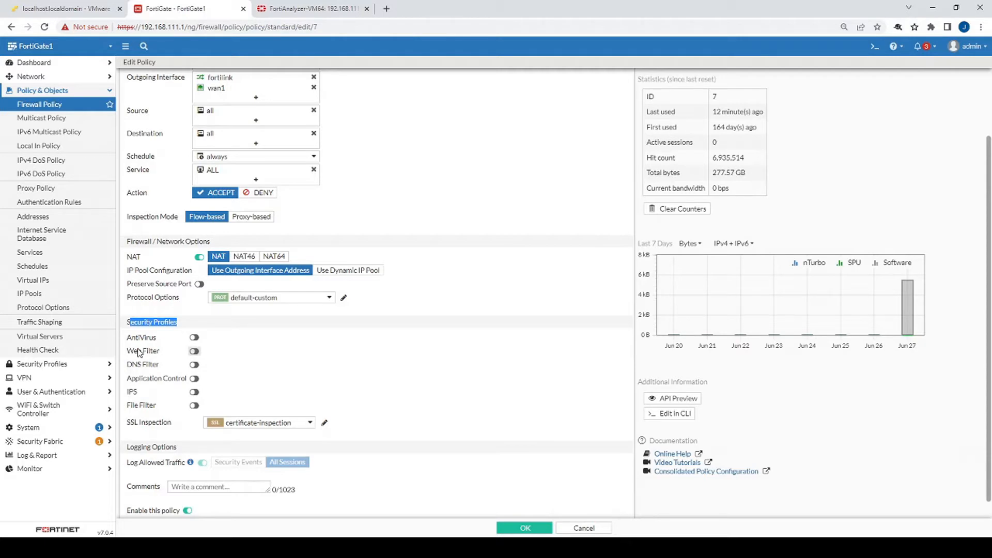
Enable web filtering on policy 7 and choose the IT WebFilter profile
click(195, 354)
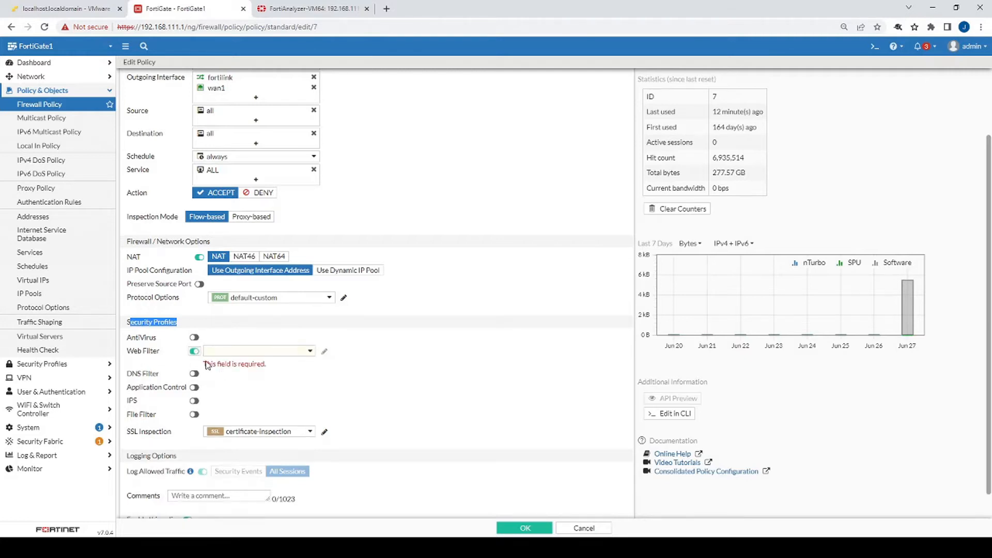
click(254, 352)
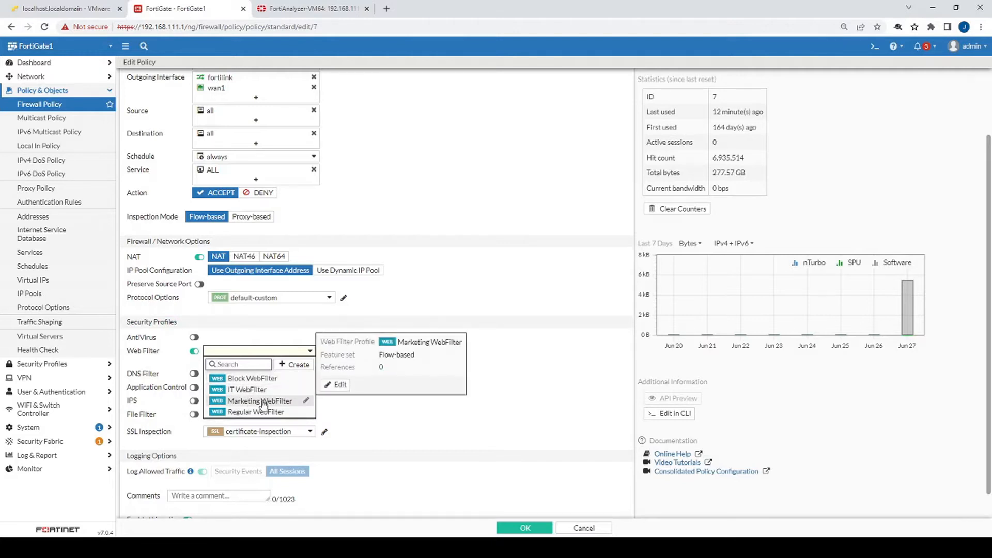
click(261, 390)
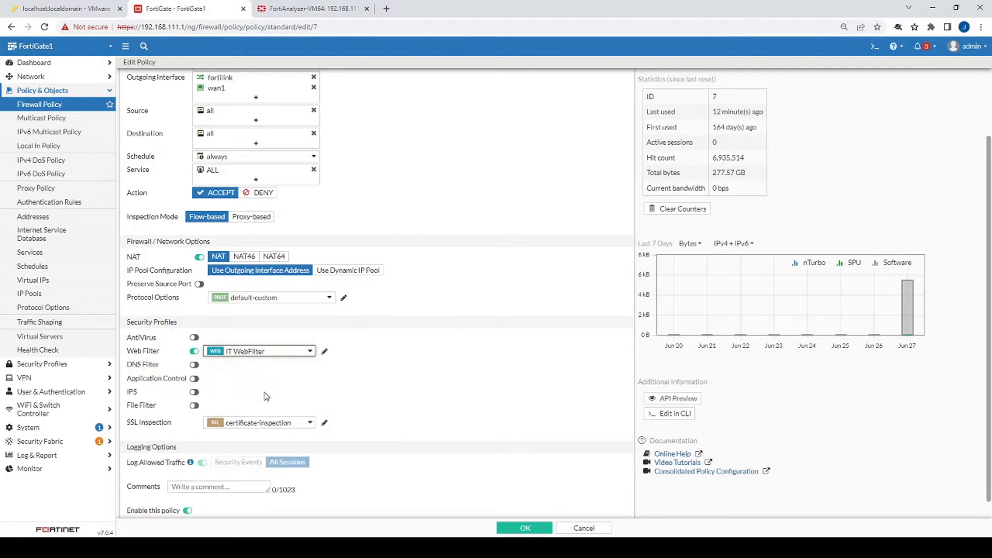
Inspect the IT WebFilter Hacking category's action options, then cancel without changes
click(325, 352)
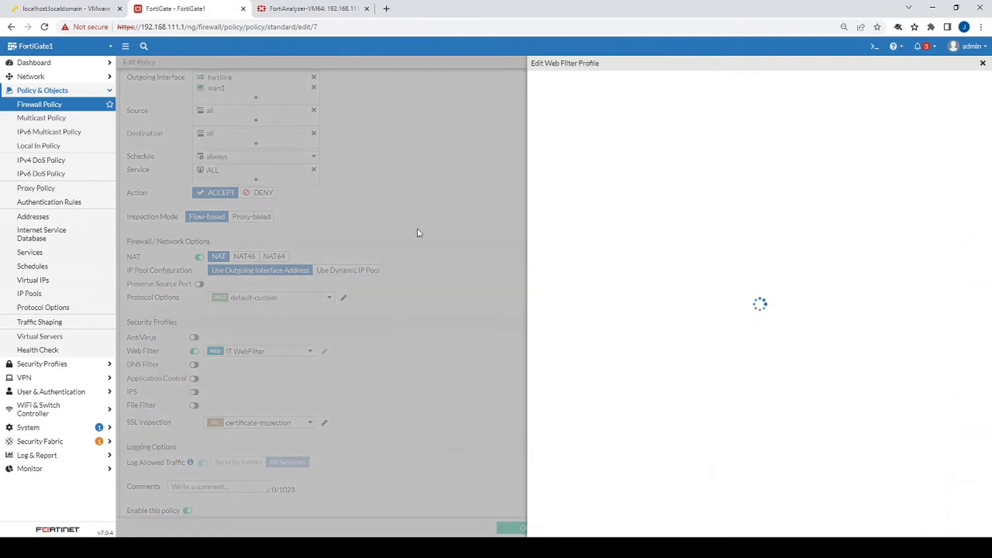
scroll(636, 241, down, 5)
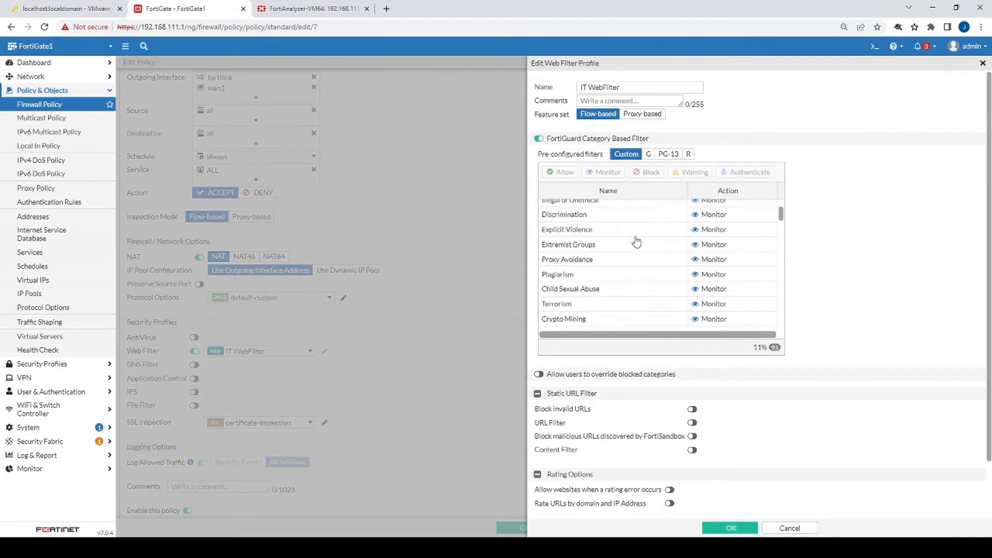
scroll(641, 258, up, 5)
right_click(628, 237)
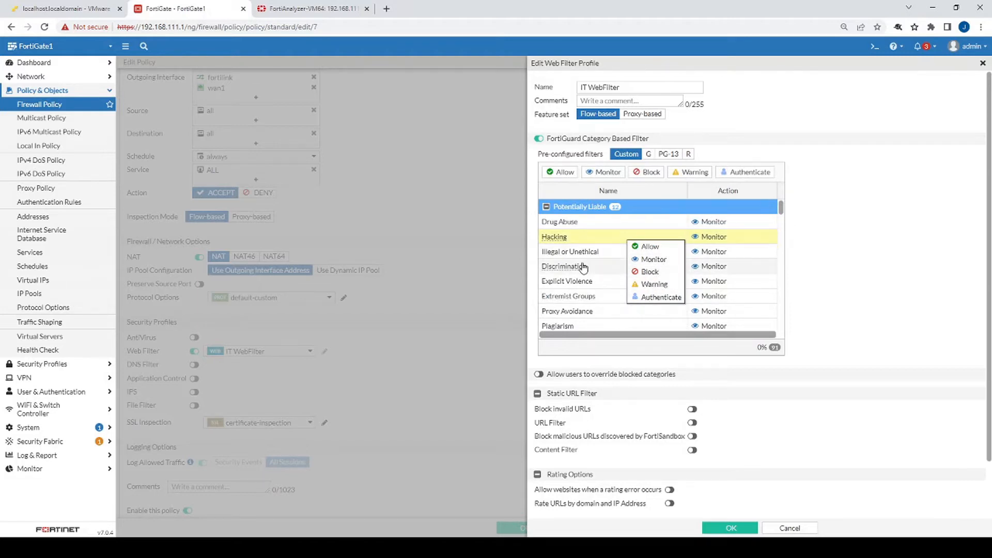
mouse_move(583, 267)
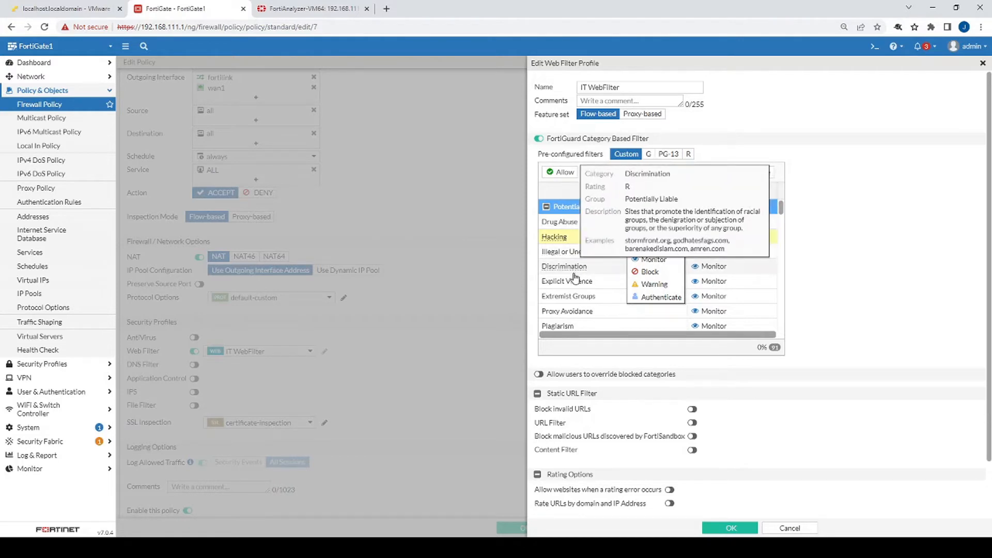
mouse_move(575, 285)
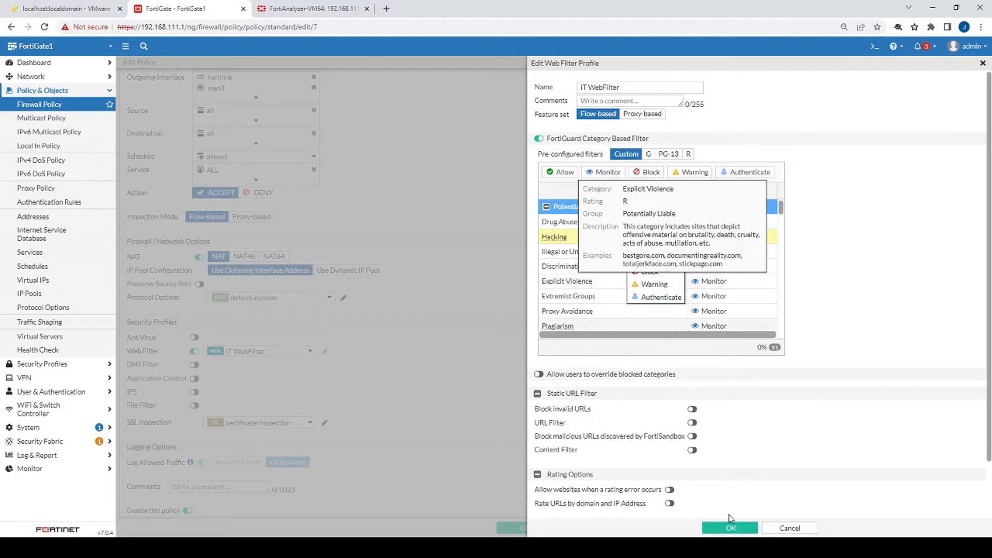
click(790, 527)
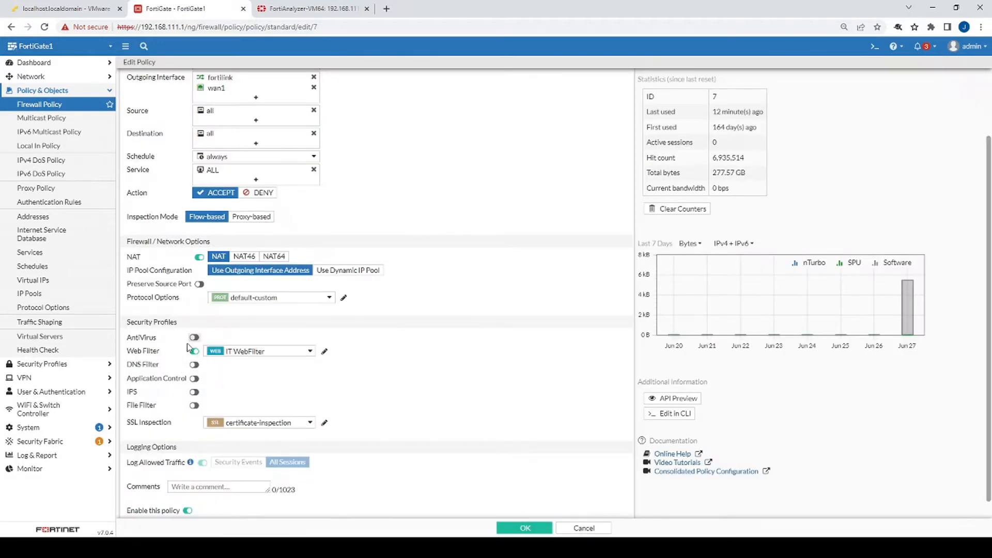
Set policy 7's SSL Inspection profile to custom-deep-inspection
drag(129, 324, 179, 329)
scroll(377, 295, up, 1)
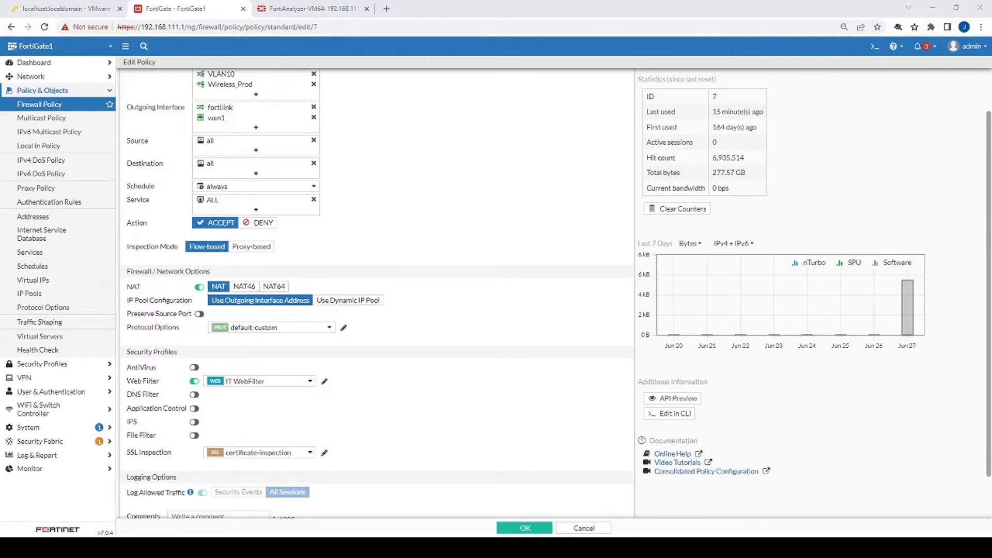
click(274, 454)
click(269, 482)
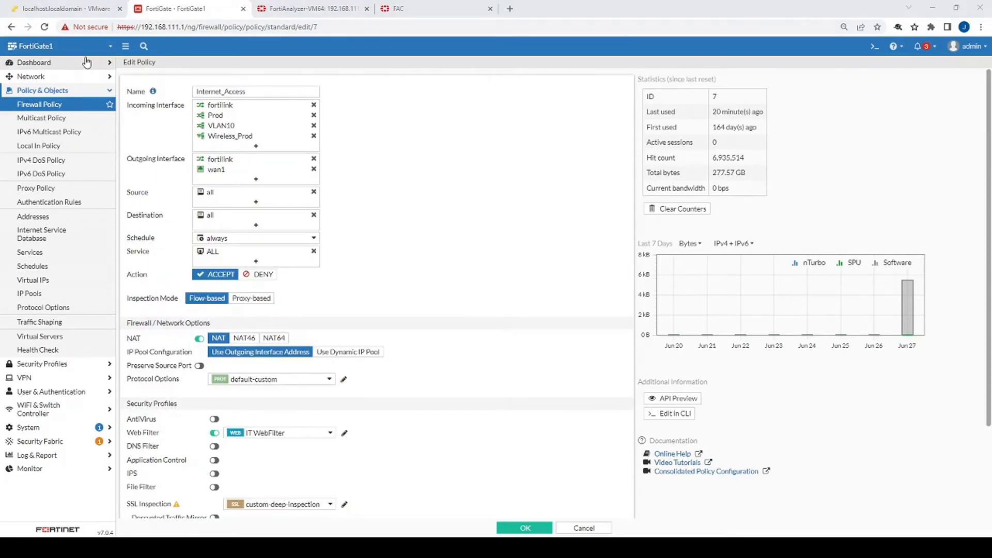
click(88, 62)
View the signed-in firewall users under Dashboard > Users
click(51, 173)
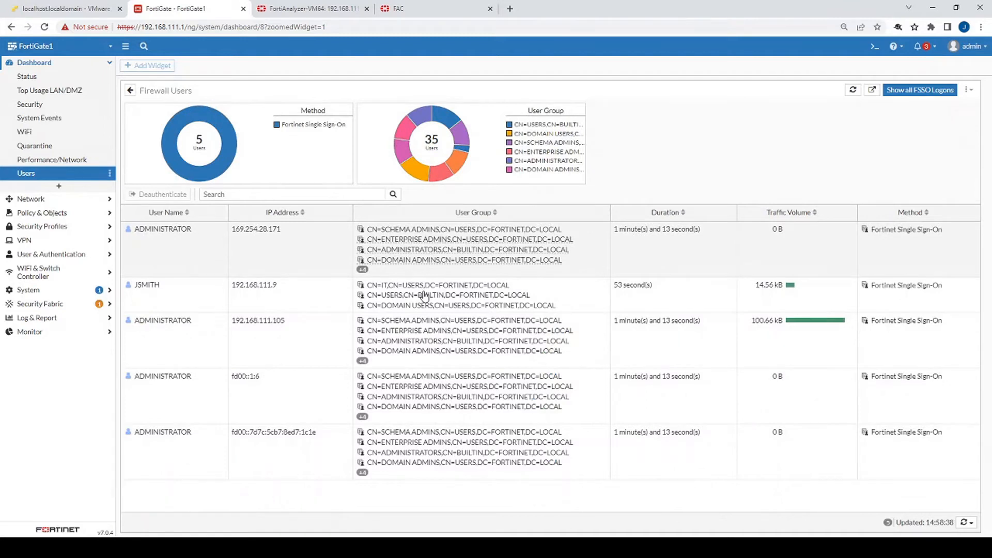
mouse_move(390, 301)
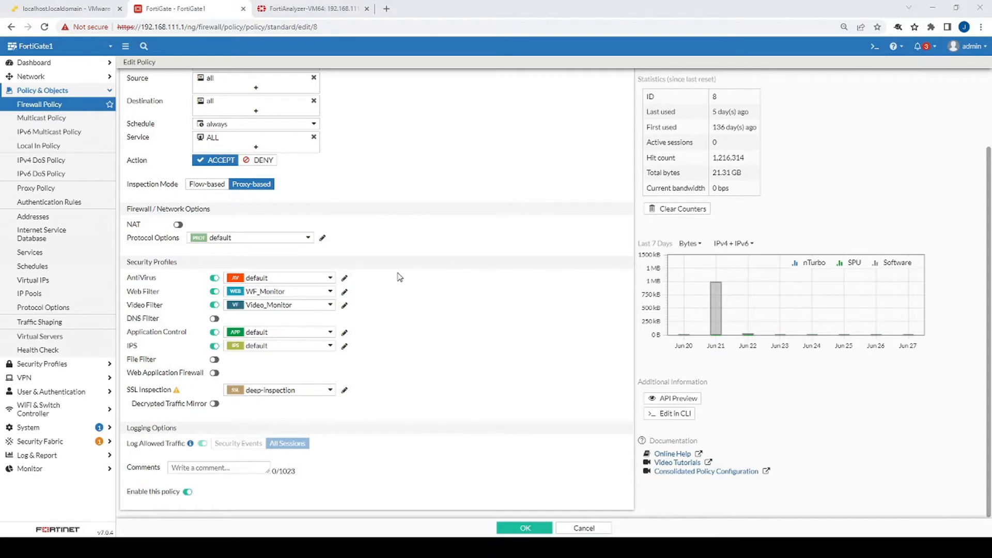
Scroll through the FortiTester policy and inspect its WF_Monitor and deep-inspection profiles
scroll(400, 278, up, 2)
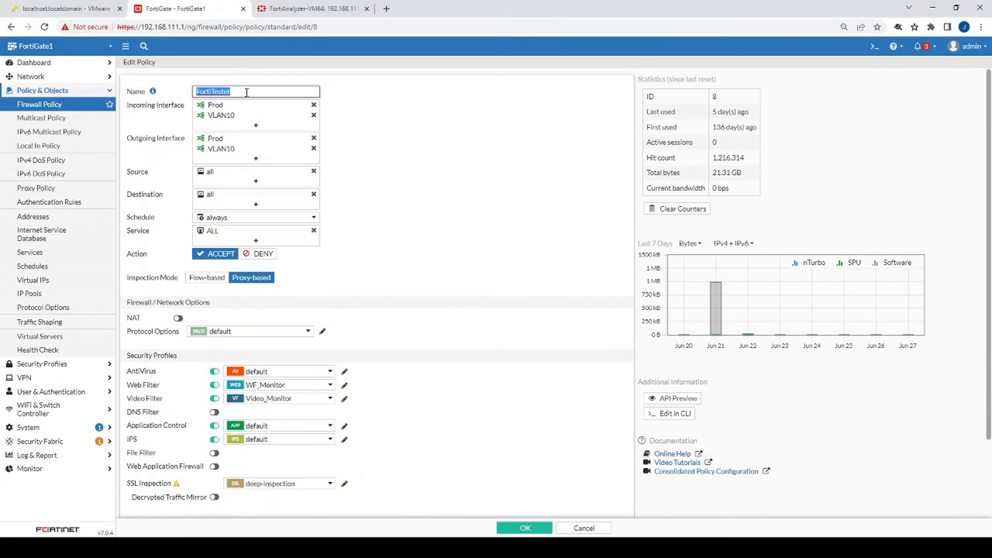
scroll(418, 217, down, 2)
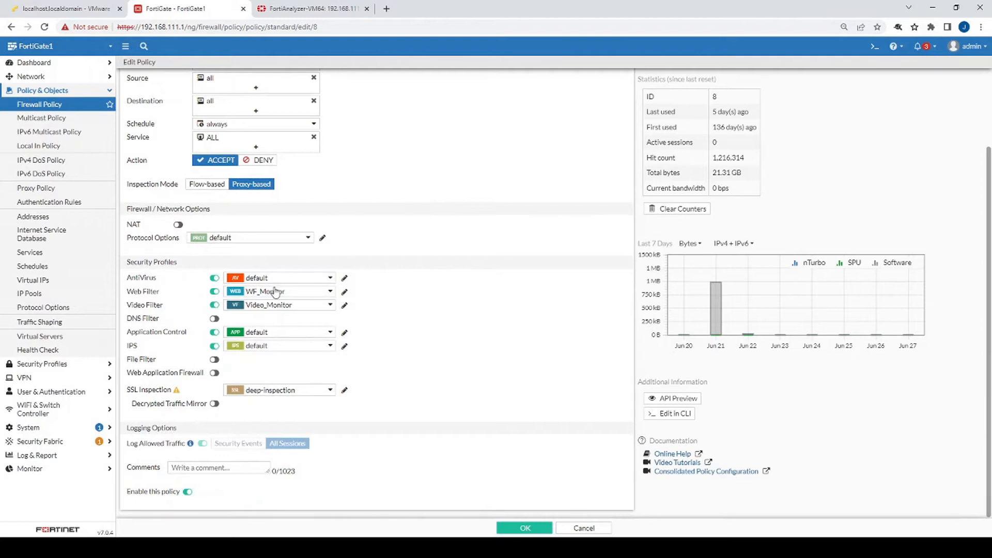
mouse_move(269, 294)
mouse_move(256, 396)
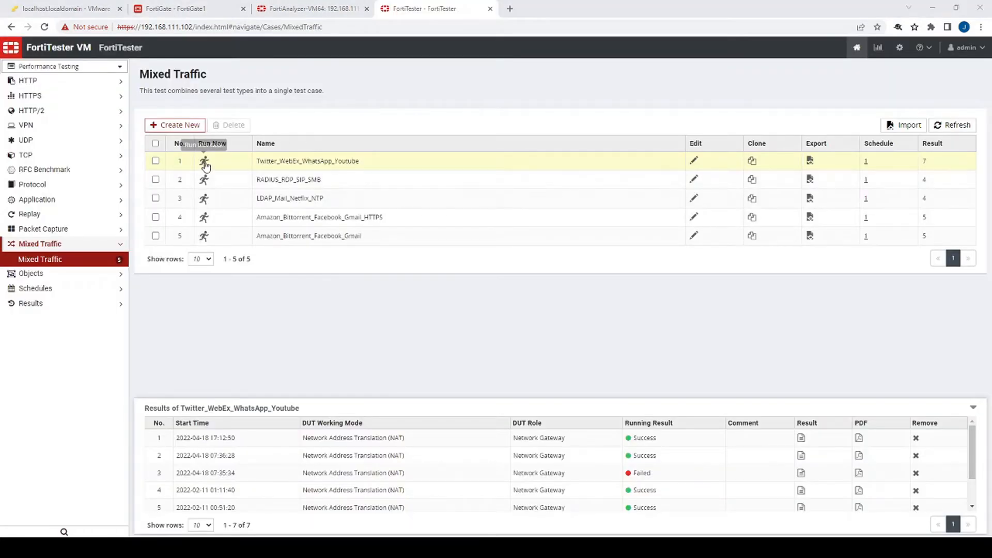
Run the Twitter_WebEx_WhatsApp_Youtube, RADIUS_RDP_SIP_SMB and another Mixed Traffic test, then UDP Packet Flood
click(204, 162)
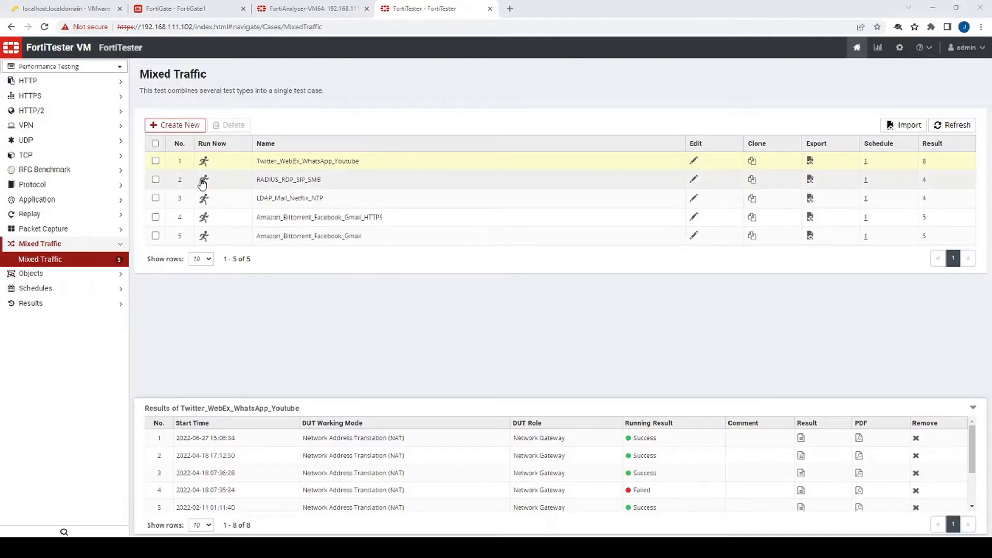
click(204, 161)
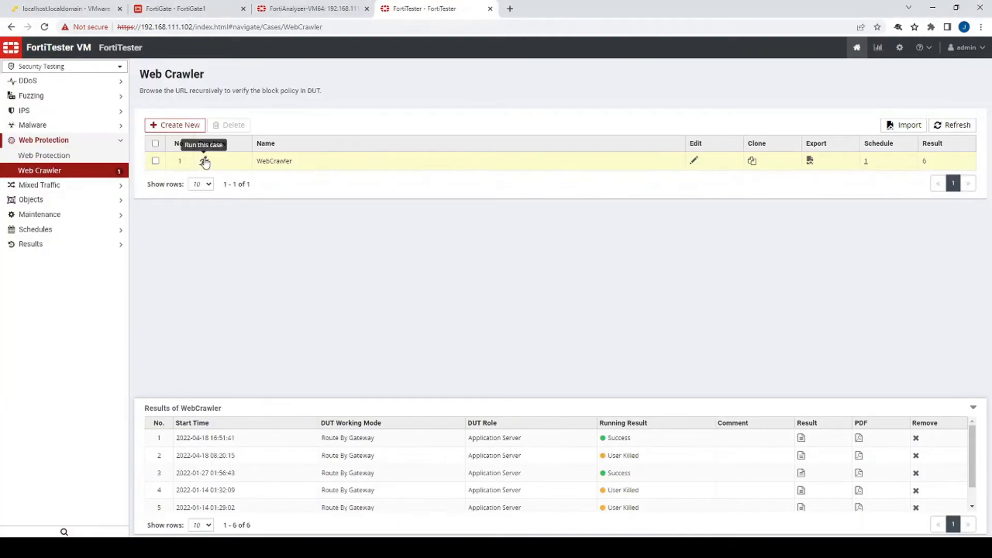
click(203, 160)
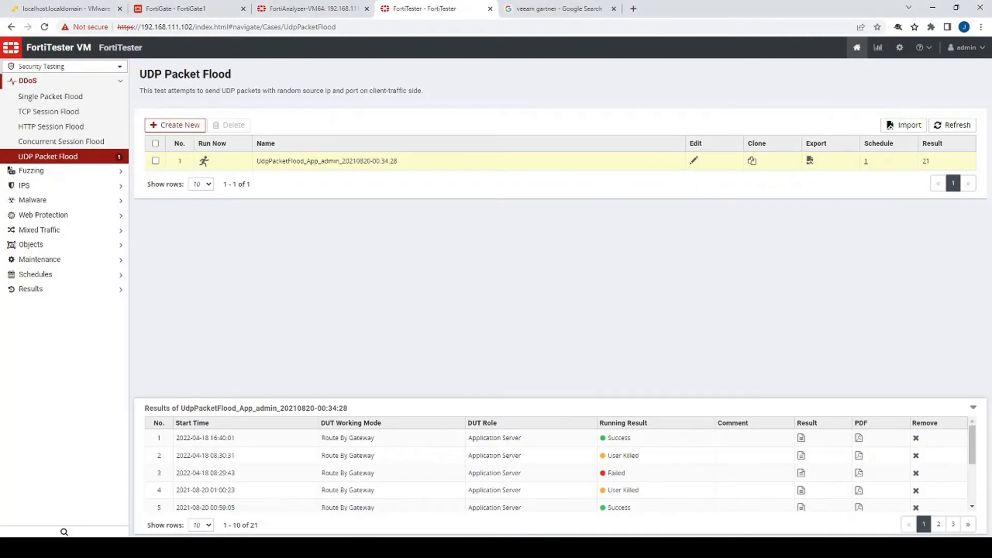
click(204, 160)
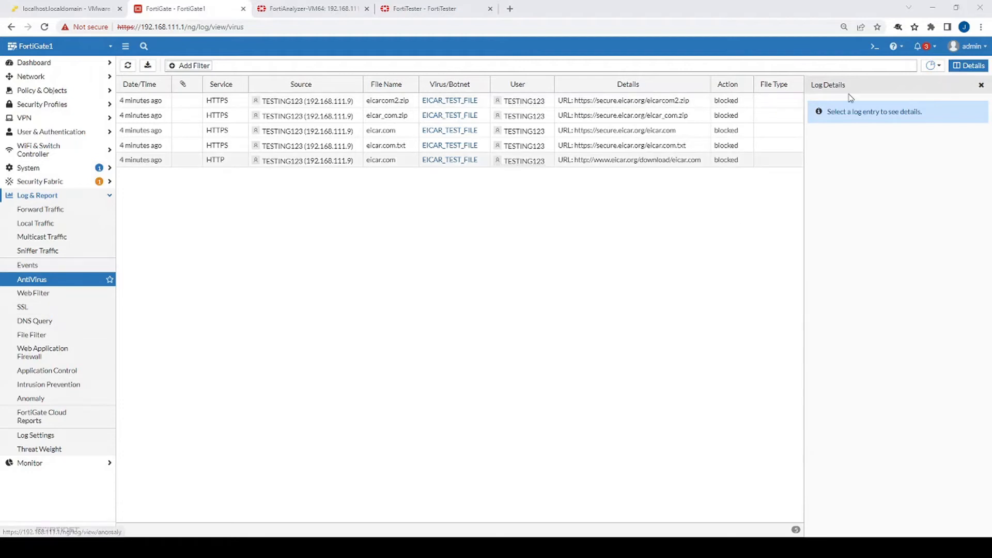
Review FortiGate's AntiVirus, Web Filter, Application Control and Intrusion Prevention logs
click(34, 282)
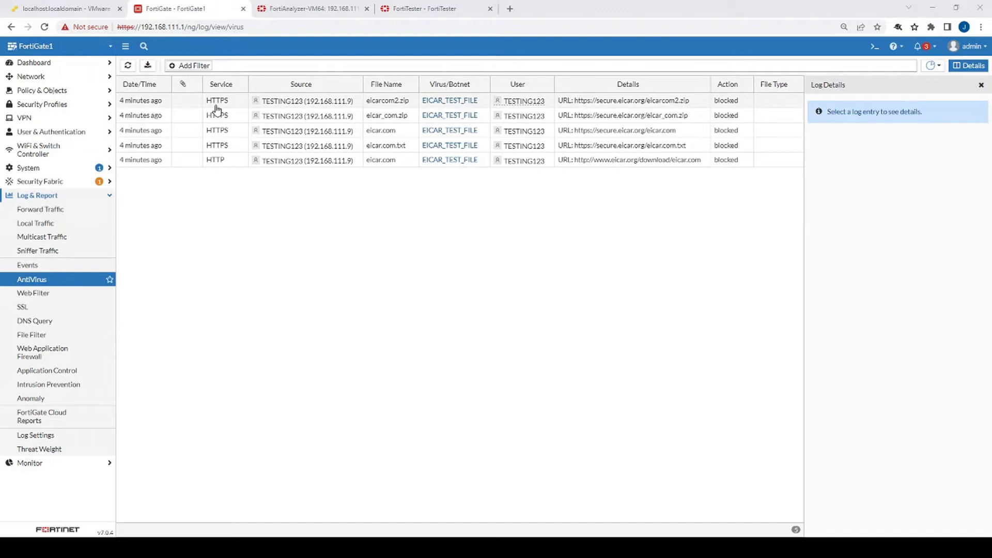
click(57, 293)
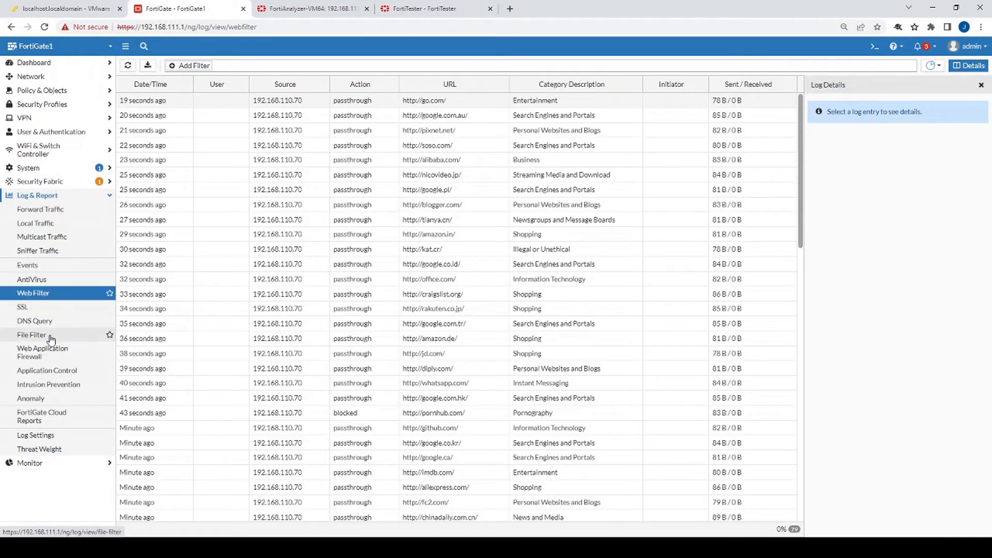
click(52, 370)
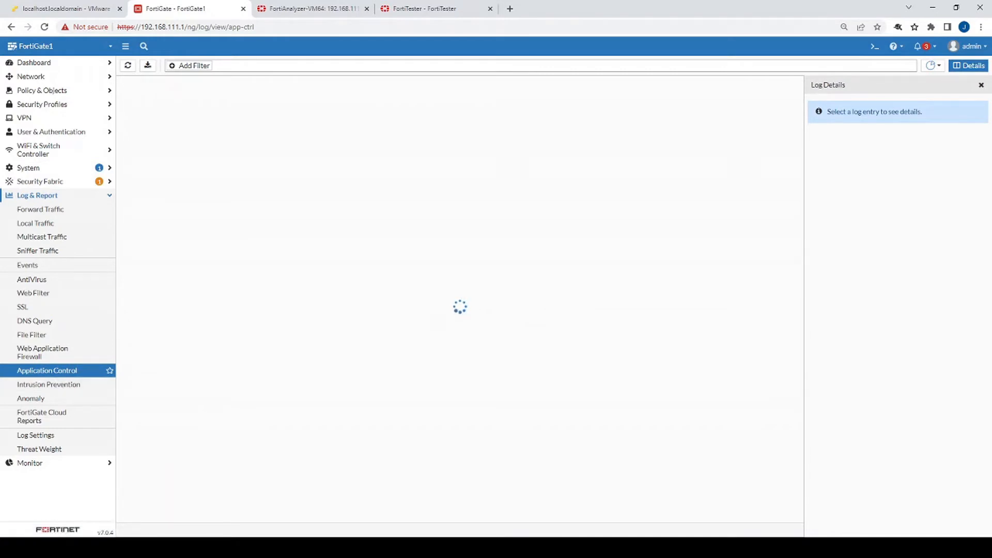
click(76, 385)
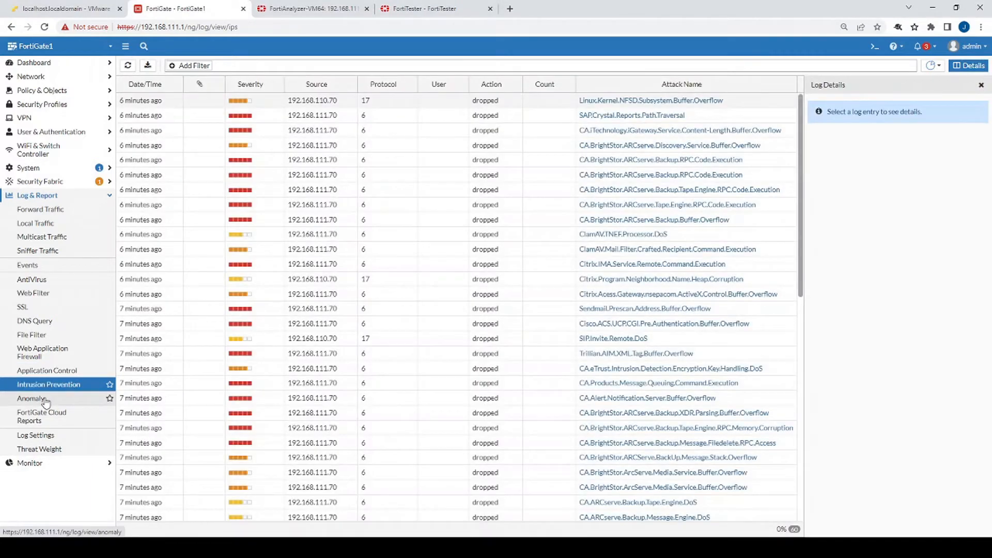
key(ctrl+Tab)
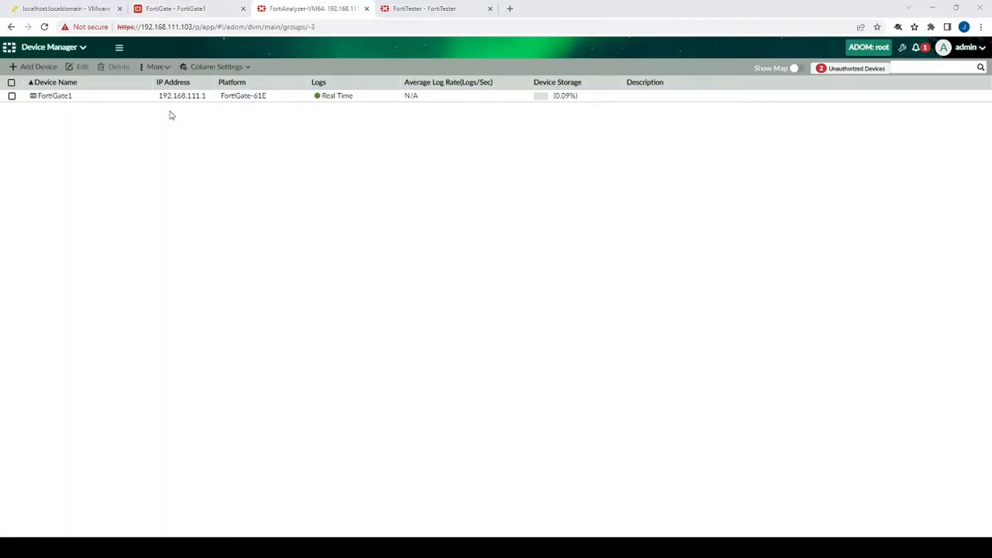
Check Intrusion Prevention logs in Log View, then show FortiView Top Threats led by EICAR_TEST_FILE
click(80, 47)
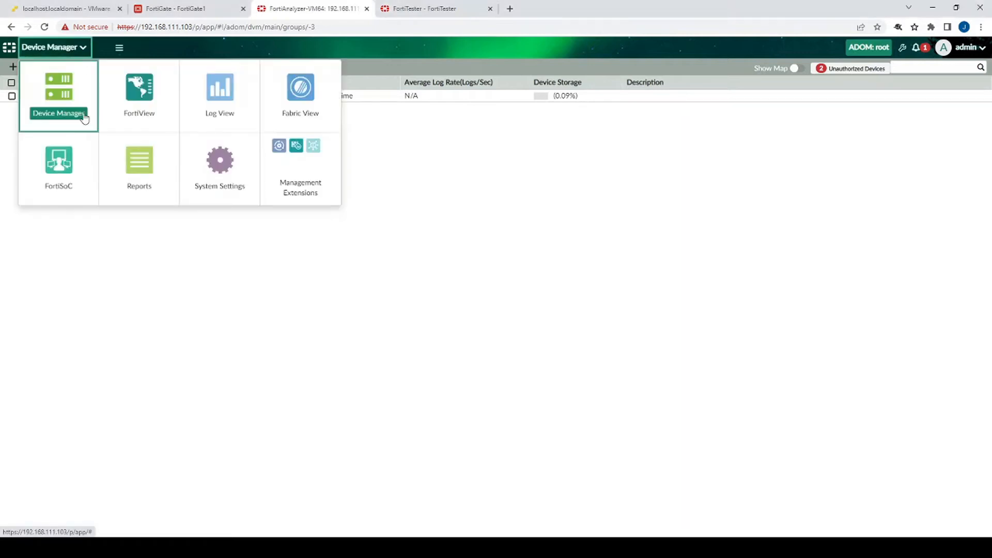
click(221, 99)
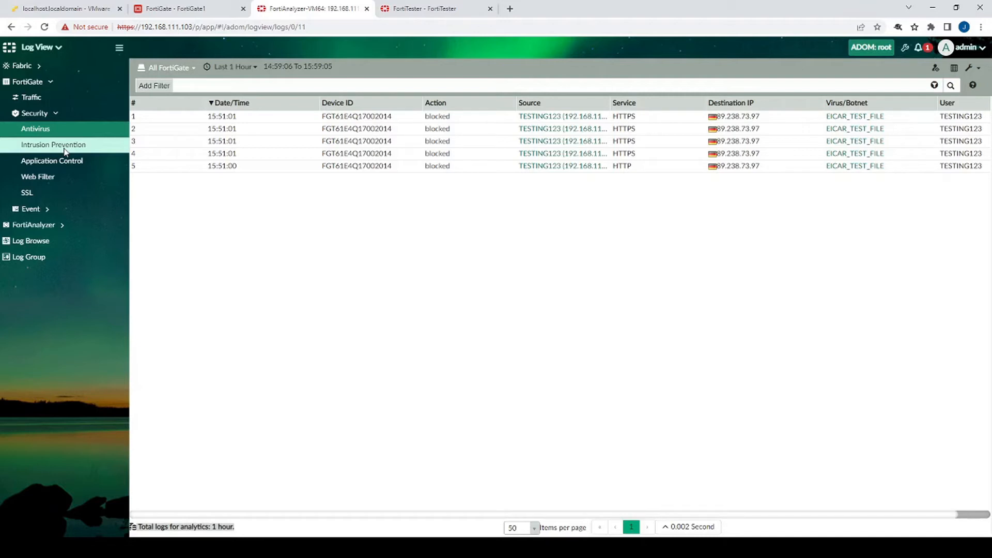
click(64, 149)
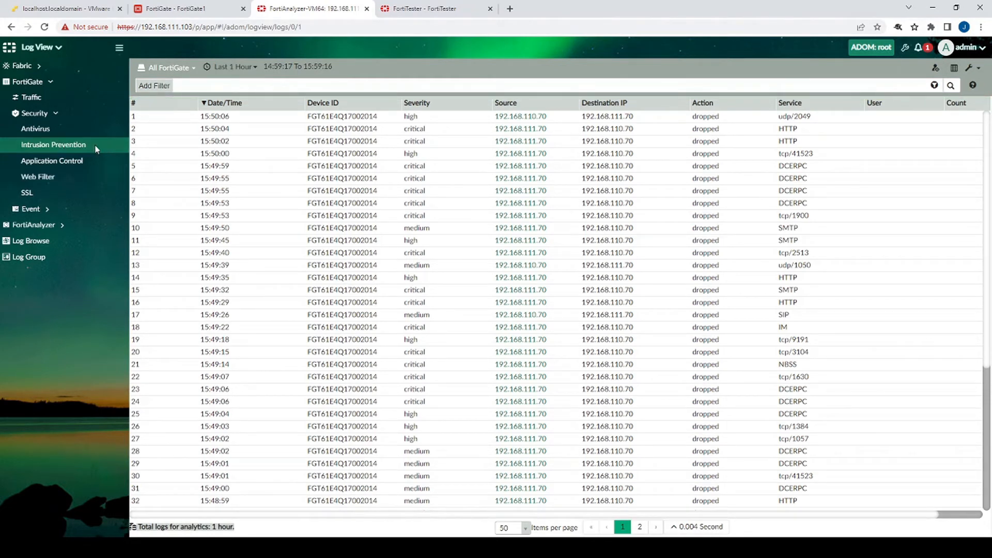
click(51, 54)
click(124, 93)
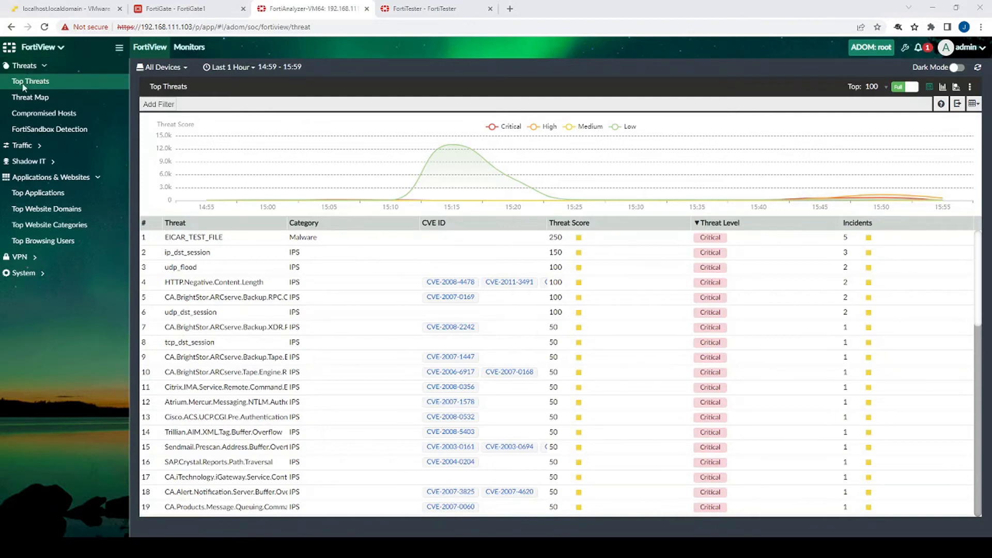
Switch FortiView from top threats to Top Applications, then to Top Website Domains
scroll(275, 253, down, 4)
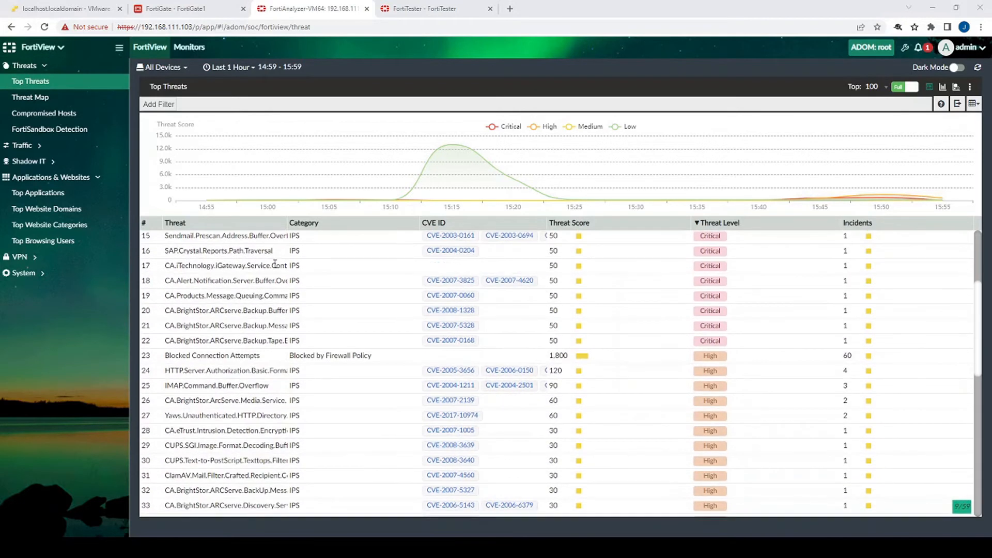
scroll(273, 282, up, 4)
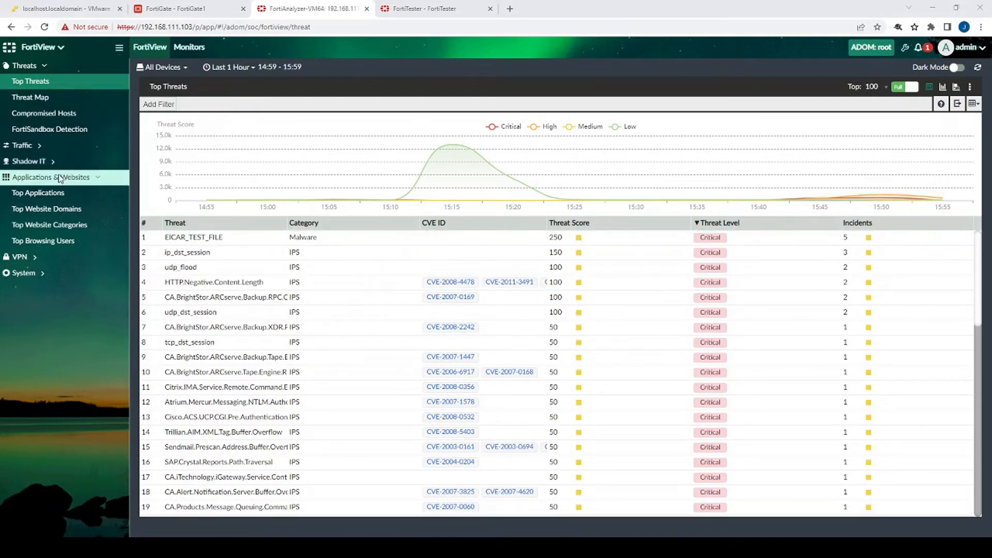
click(61, 196)
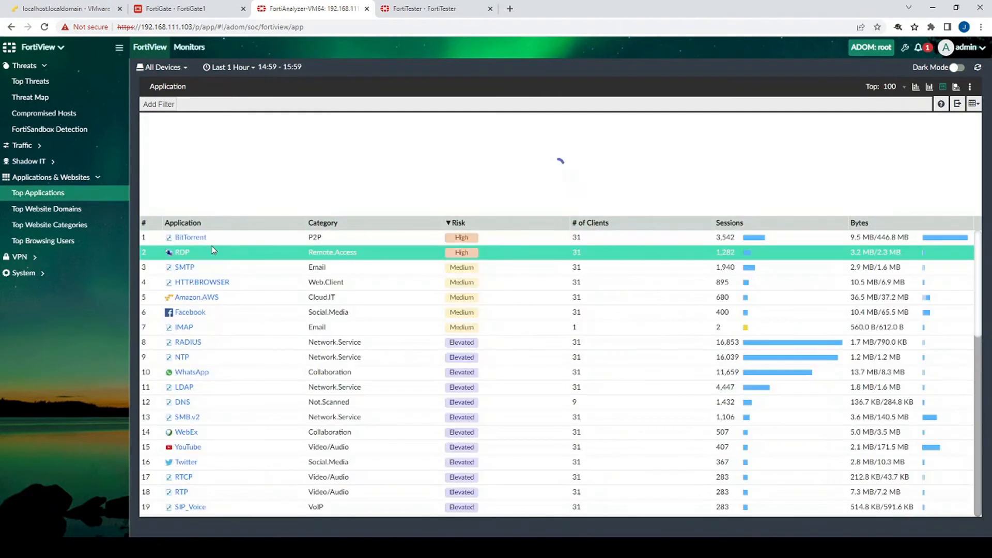
click(71, 211)
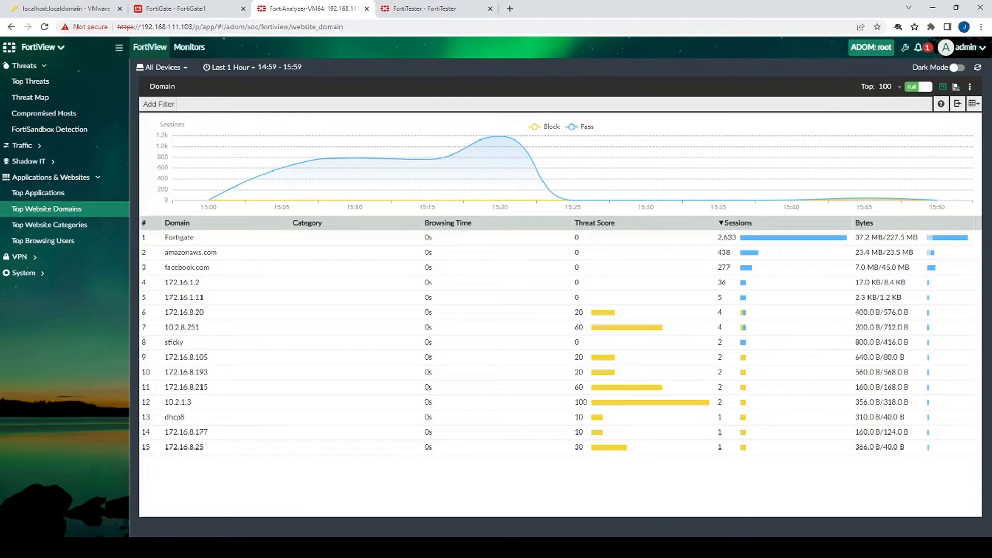
click(41, 47)
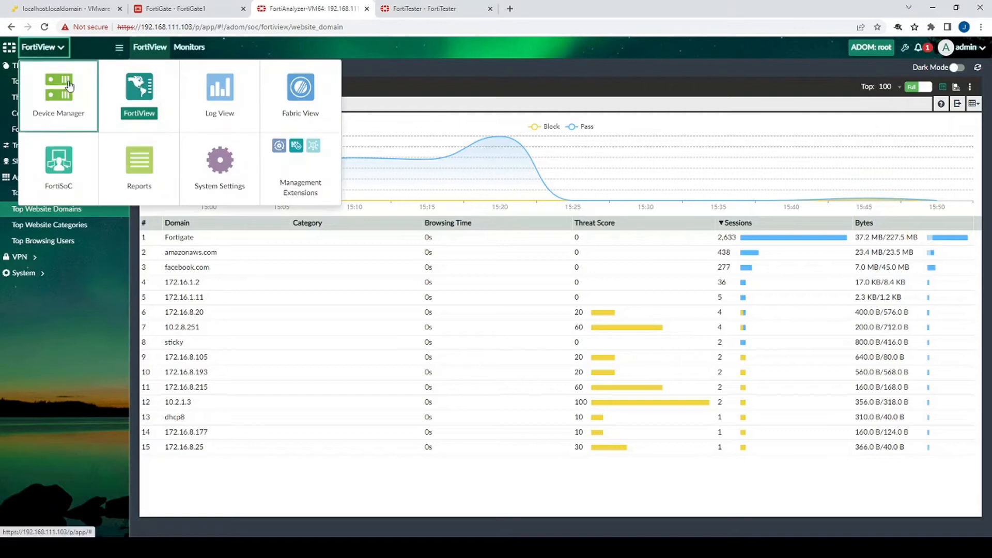
In Reports, create a TTP_Reports folder, then expand FortiGate Reports to list its templates
click(137, 156)
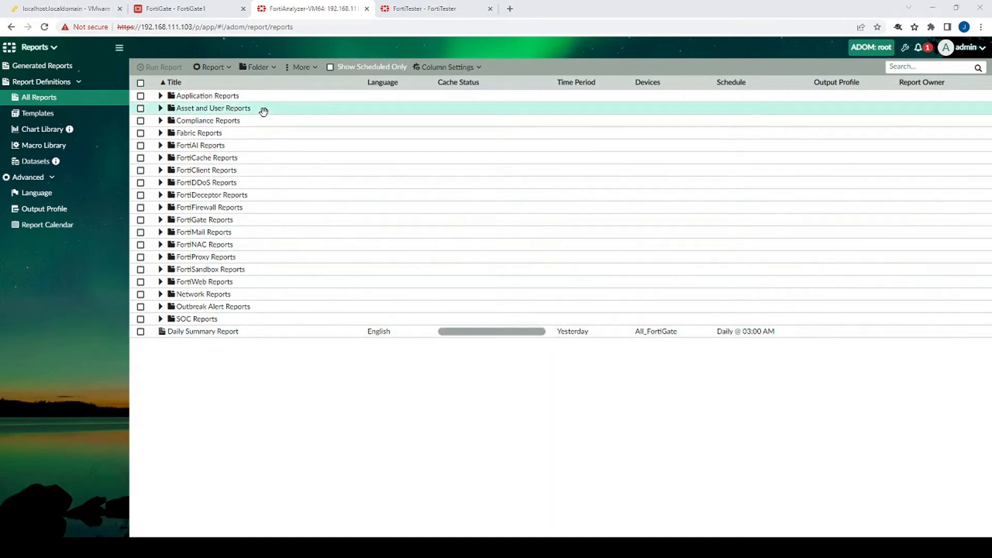
click(257, 67)
click(257, 84)
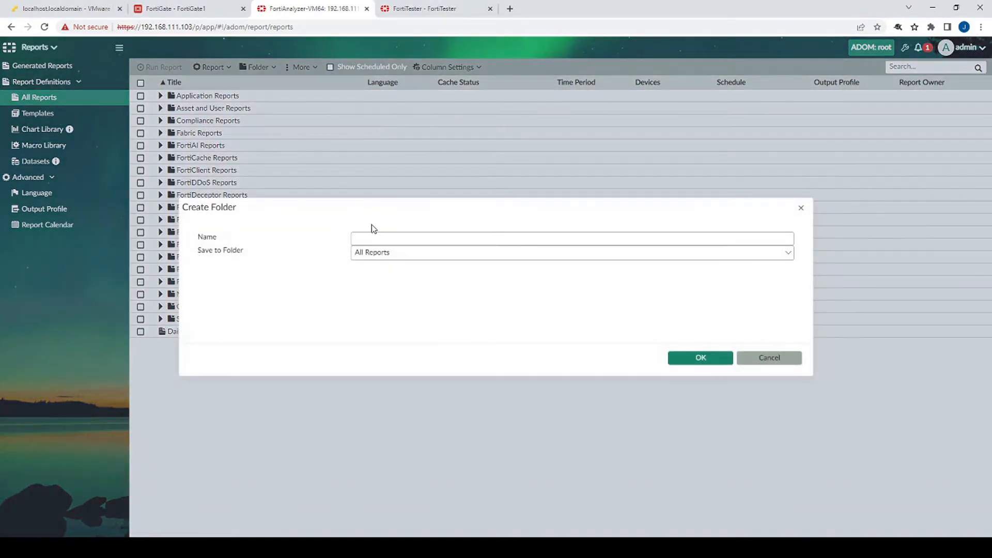
click(373, 239)
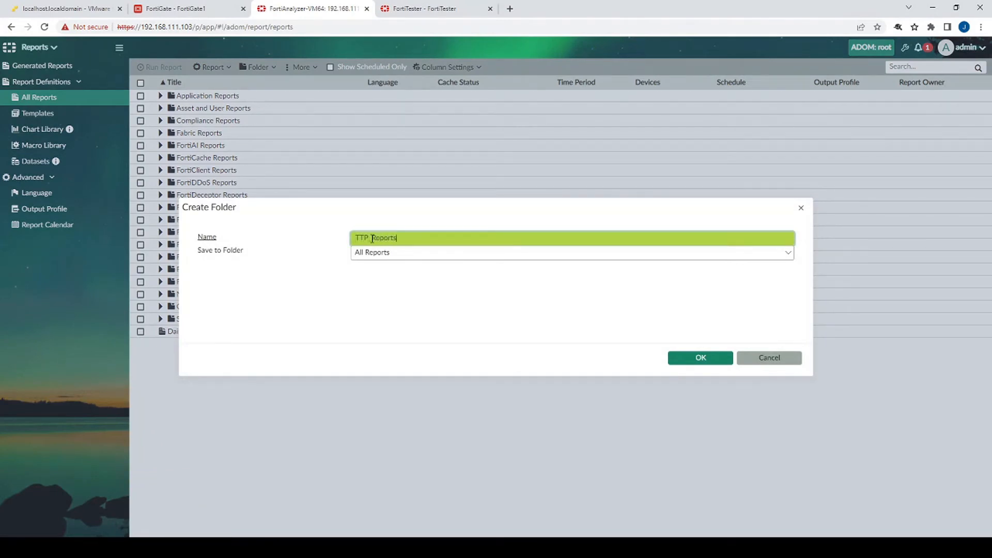
click(700, 356)
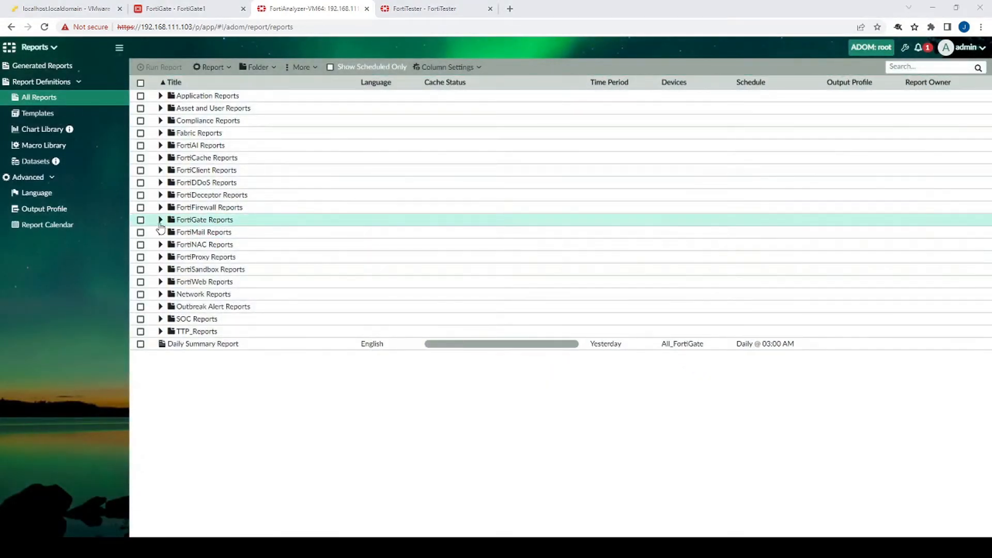
click(160, 220)
scroll(188, 308, down, 8)
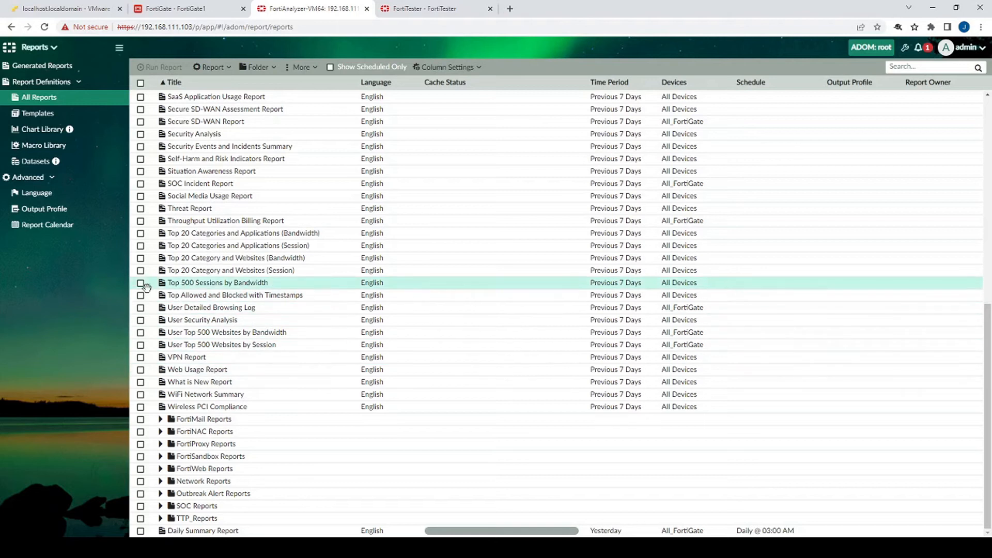
Clone the Threat Report into the TTP_Reports folder
click(140, 208)
click(209, 67)
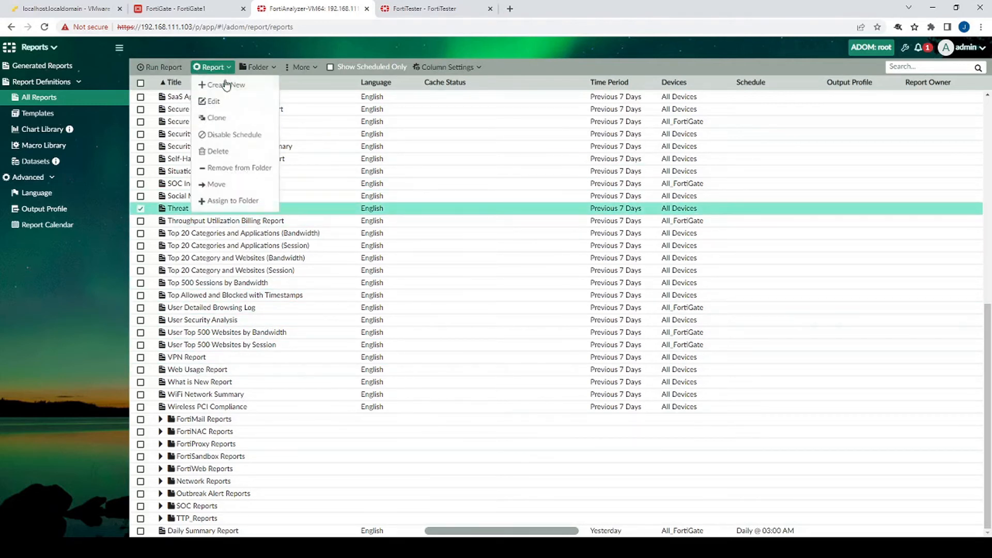
click(221, 118)
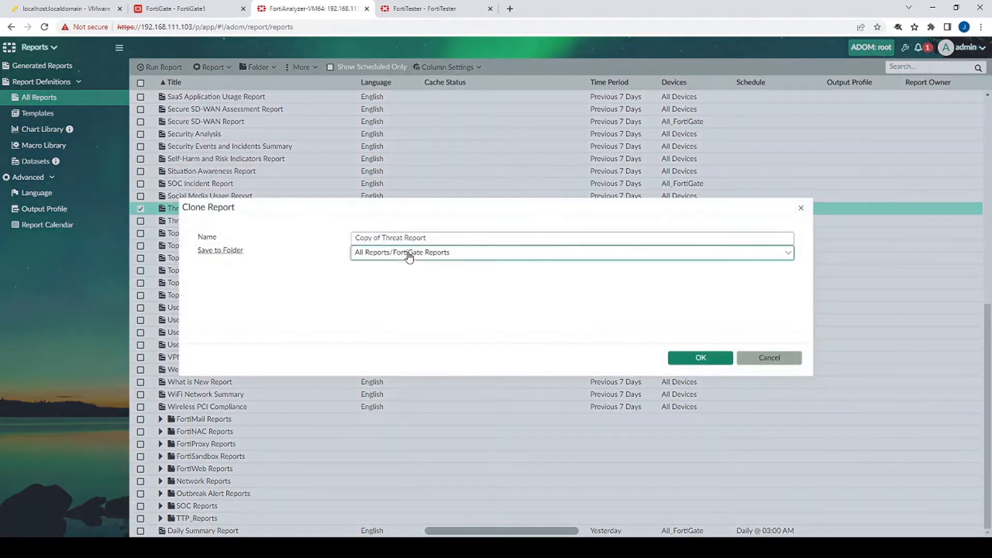
click(408, 257)
text(tt)
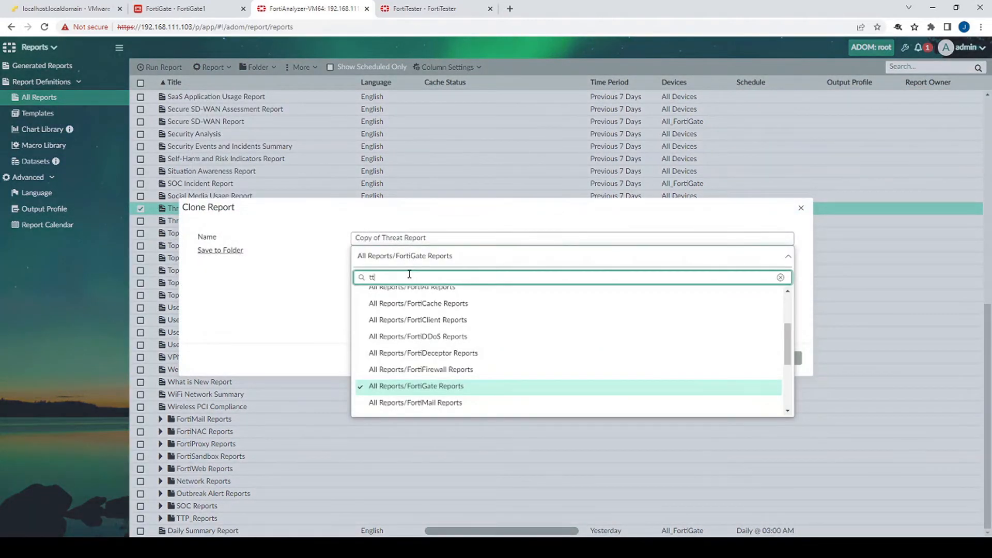
text(p)
click(419, 291)
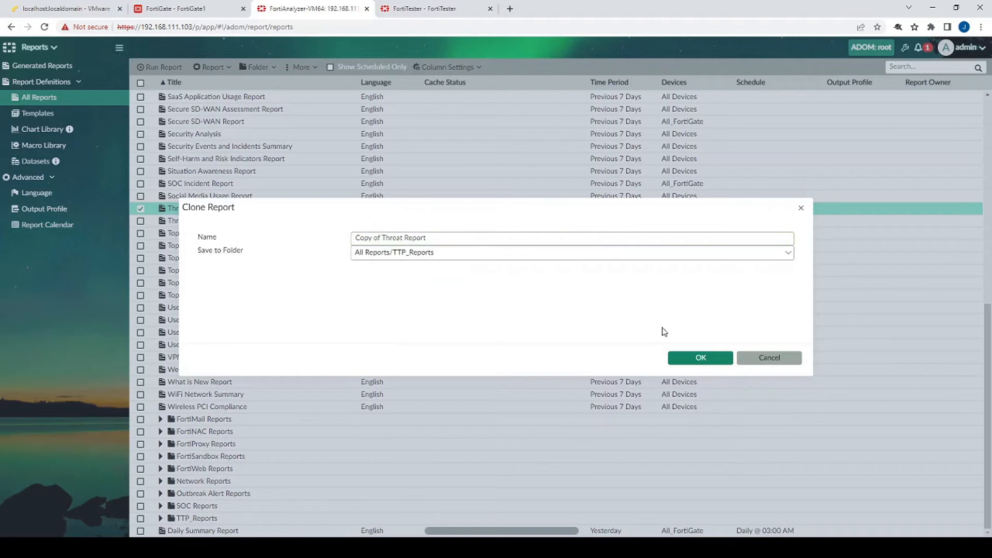
key(Return)
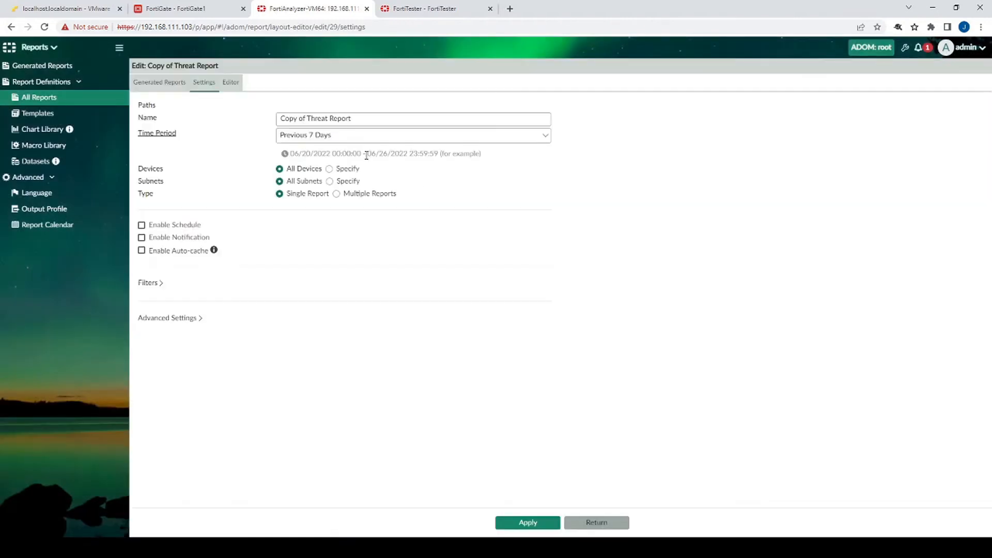
Set the copied report's time period to This Week and save it
click(341, 136)
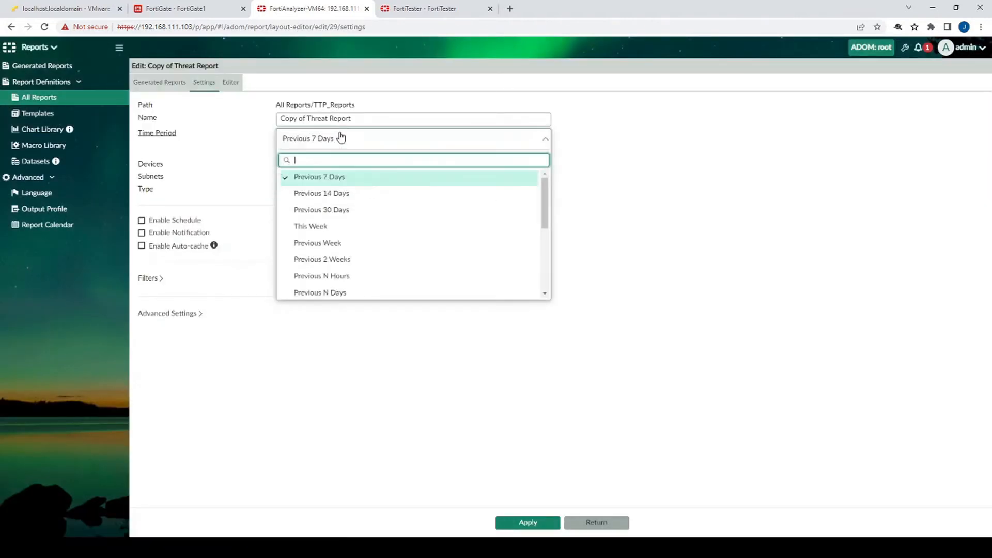
click(330, 228)
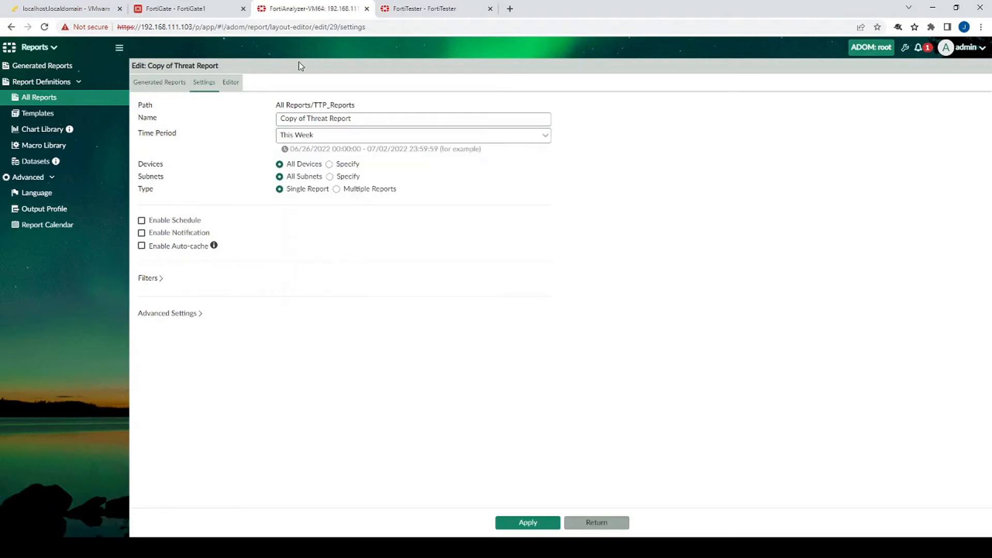
click(541, 524)
click(522, 524)
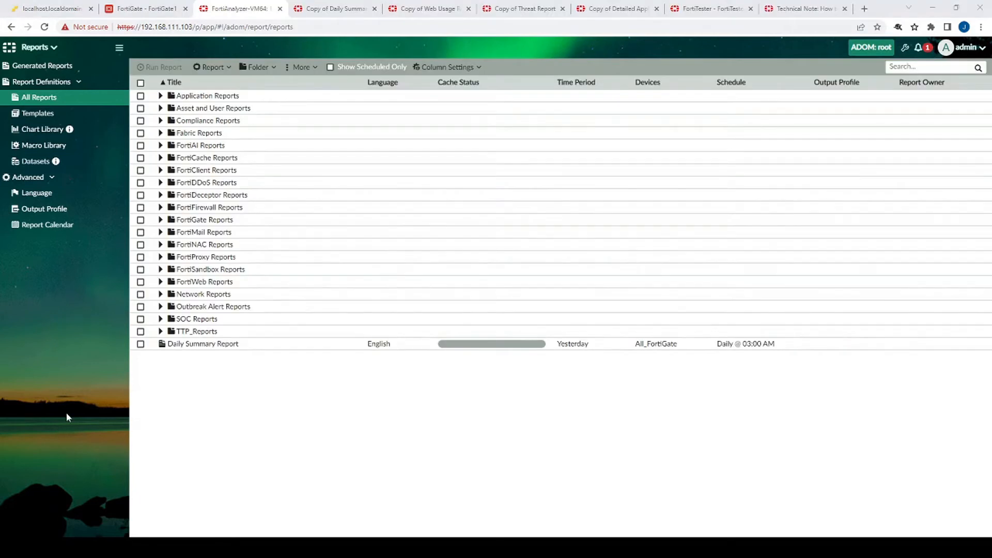
Run the four TTP_Reports copies: Daily Summary, Detailed Application Usage, Threat and Web Usage
click(162, 332)
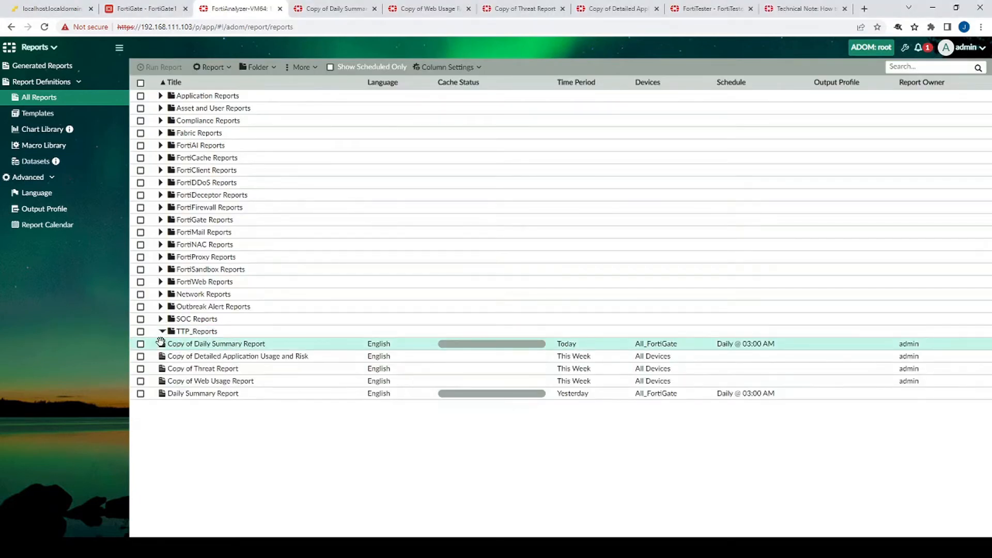
click(140, 344)
click(140, 357)
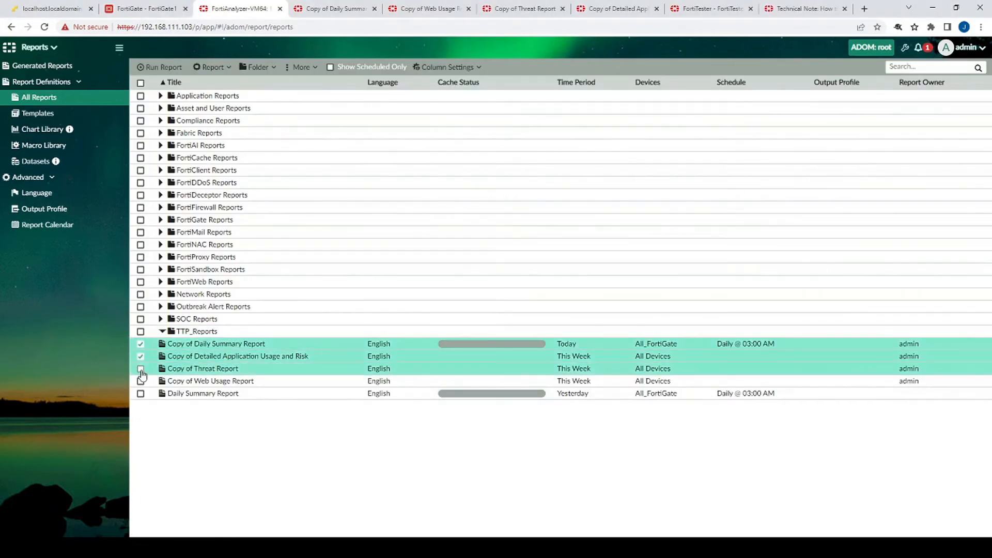
click(140, 368)
click(141, 382)
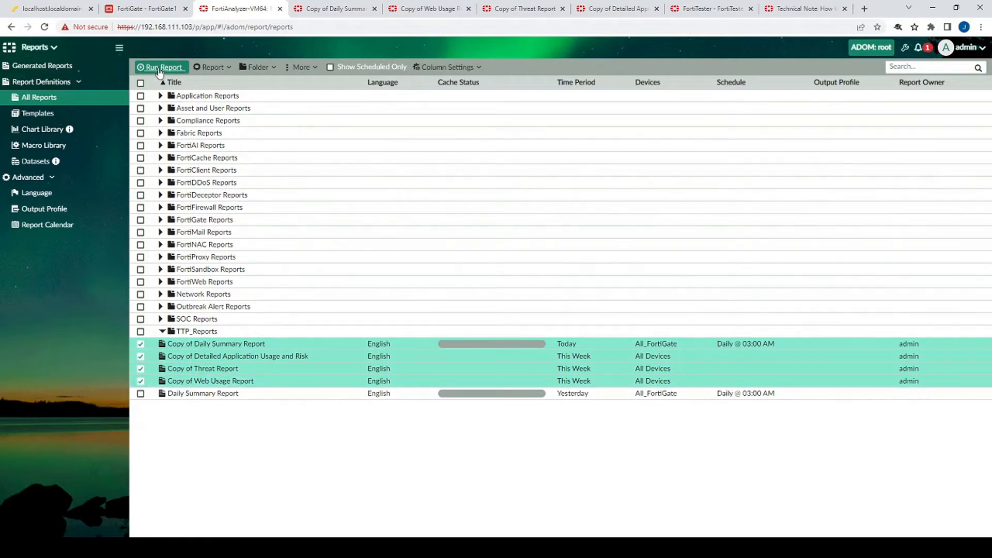
click(160, 67)
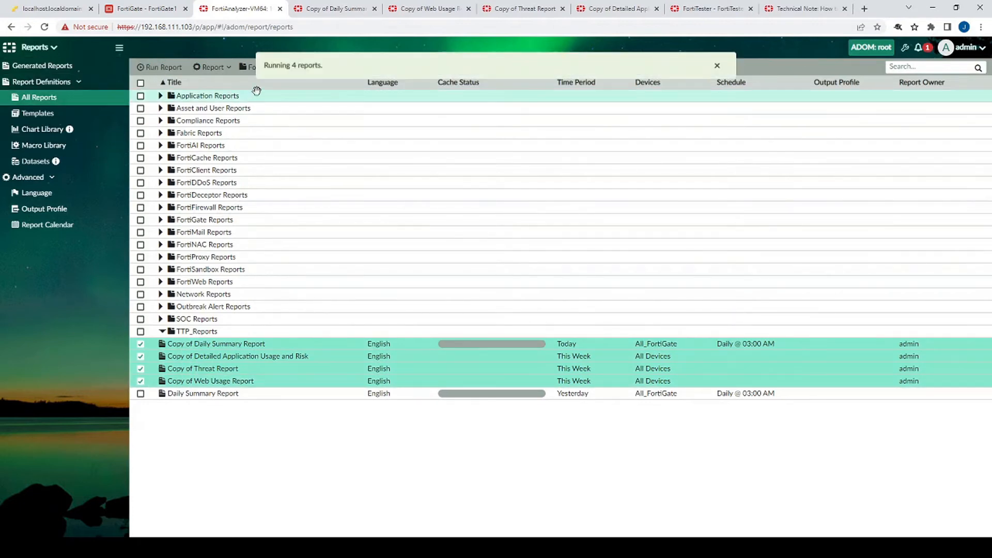
click(66, 69)
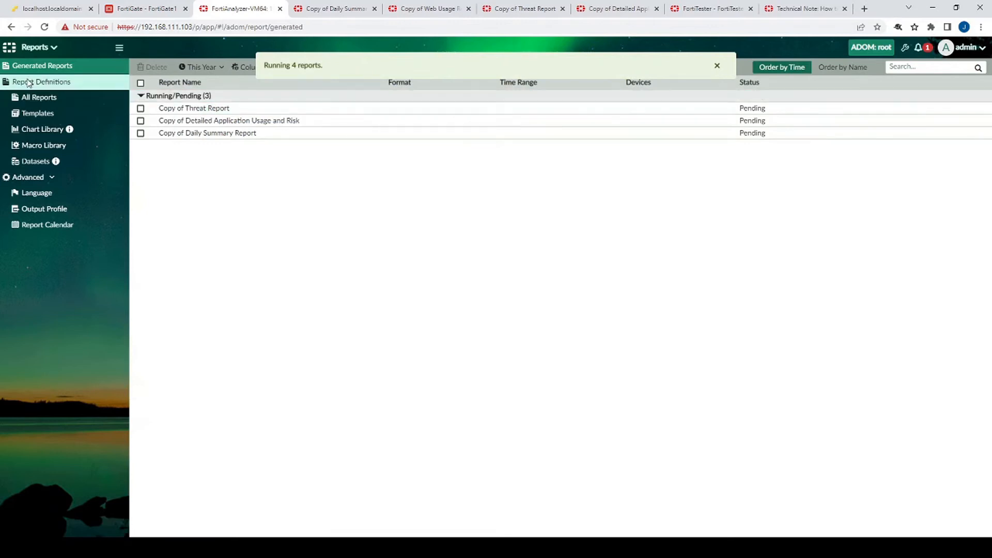
click(716, 68)
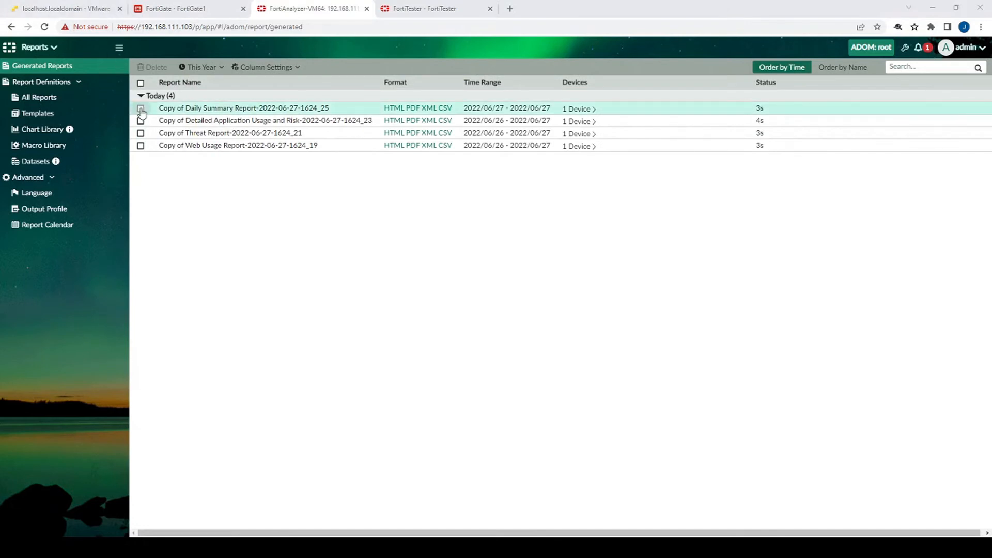
Open each generated report as HTML, viewing the Daily Summary output first, then Application Usage
click(392, 108)
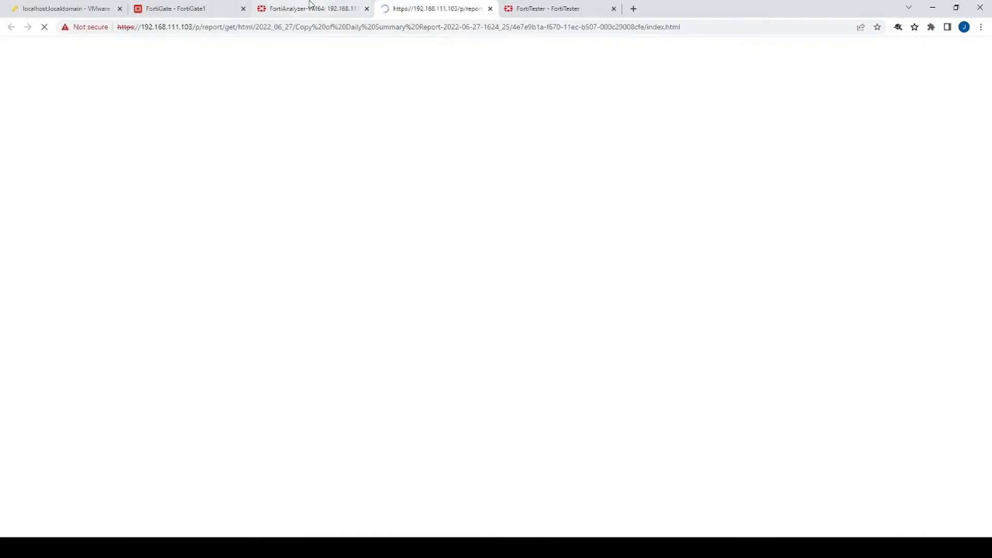
click(310, 9)
click(391, 121)
click(305, 8)
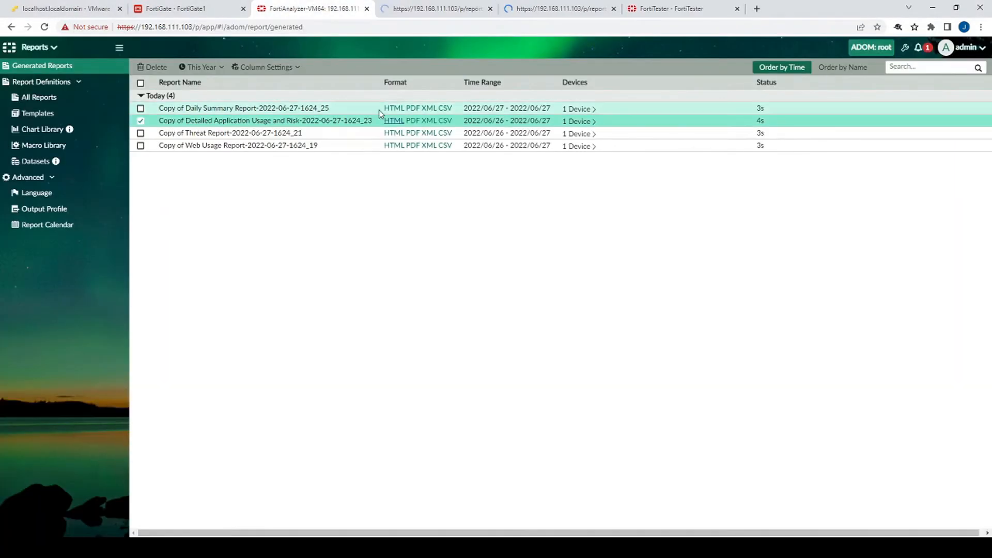
click(395, 133)
click(341, 8)
click(395, 145)
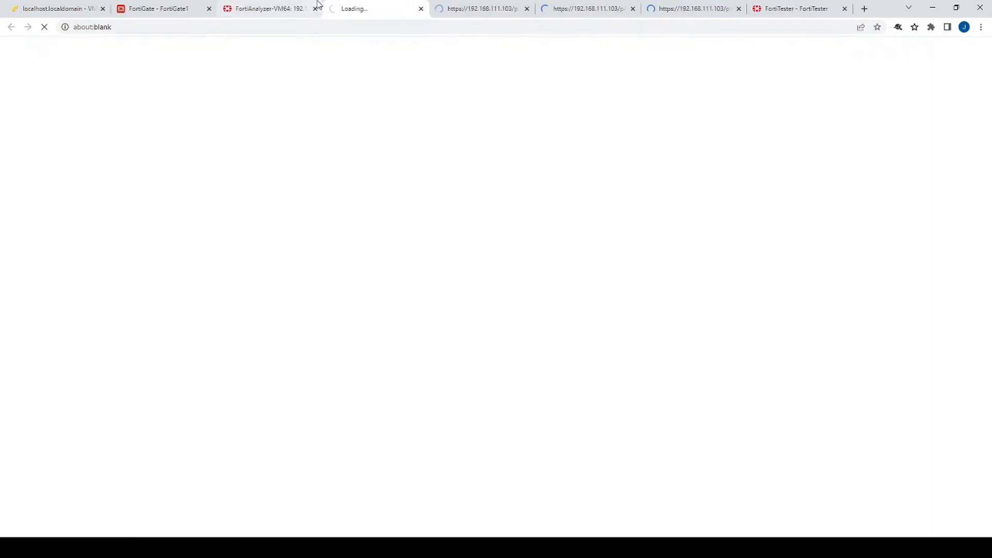
click(318, 5)
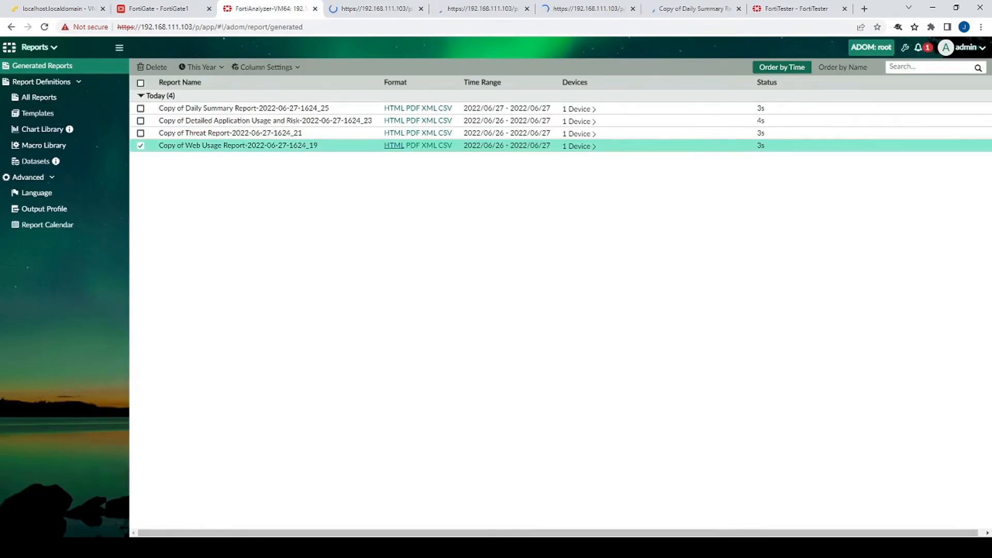
click(697, 6)
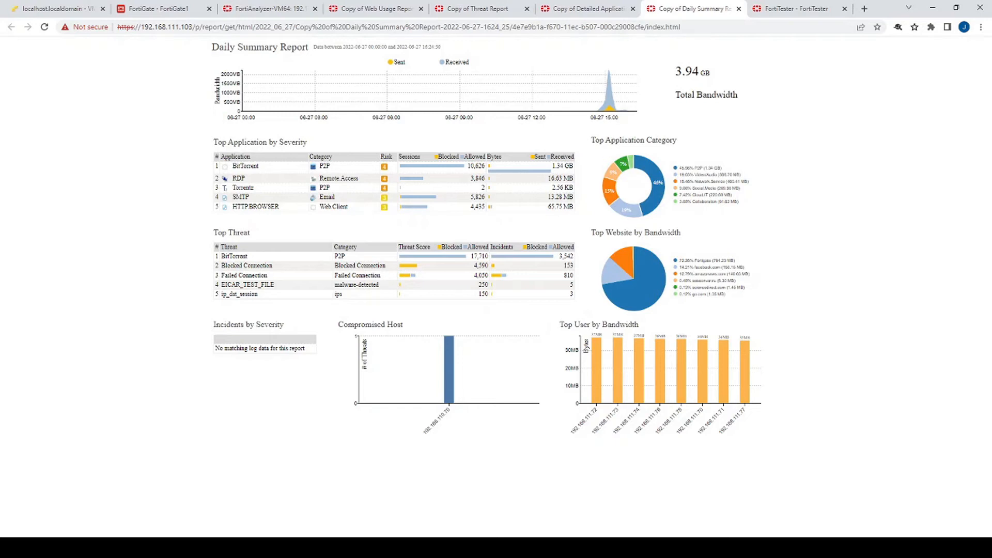
click(594, 8)
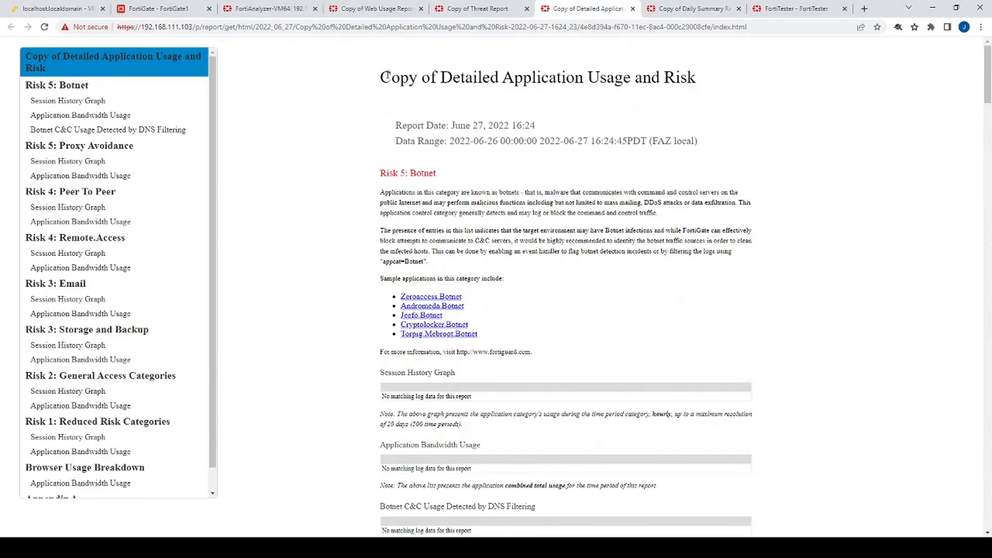
Highlight the Detailed Application title and the Risk 5: Proxy Avoidance section
drag(441, 77, 588, 78)
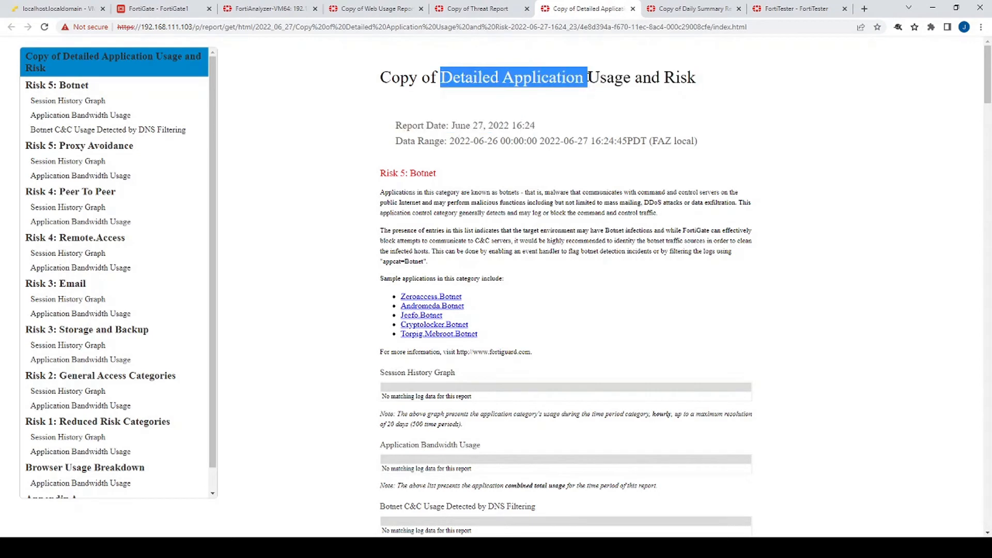
drag(666, 77, 696, 77)
scroll(446, 309, down, 6)
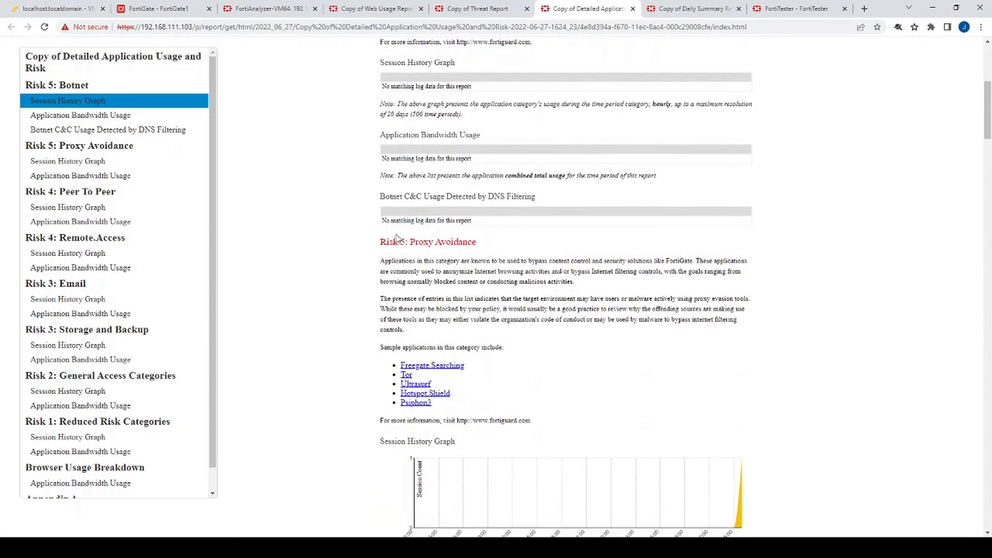
drag(396, 238, 474, 251)
scroll(535, 214, down, 2)
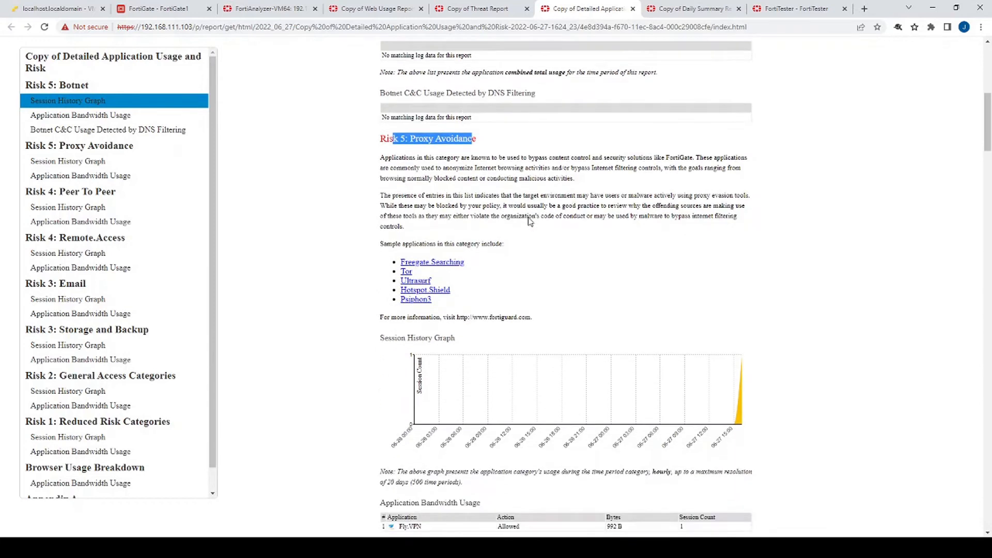
scroll(466, 374, down, 2)
drag(404, 423, 423, 424)
scroll(446, 385, down, 4)
scroll(450, 257, down, 3)
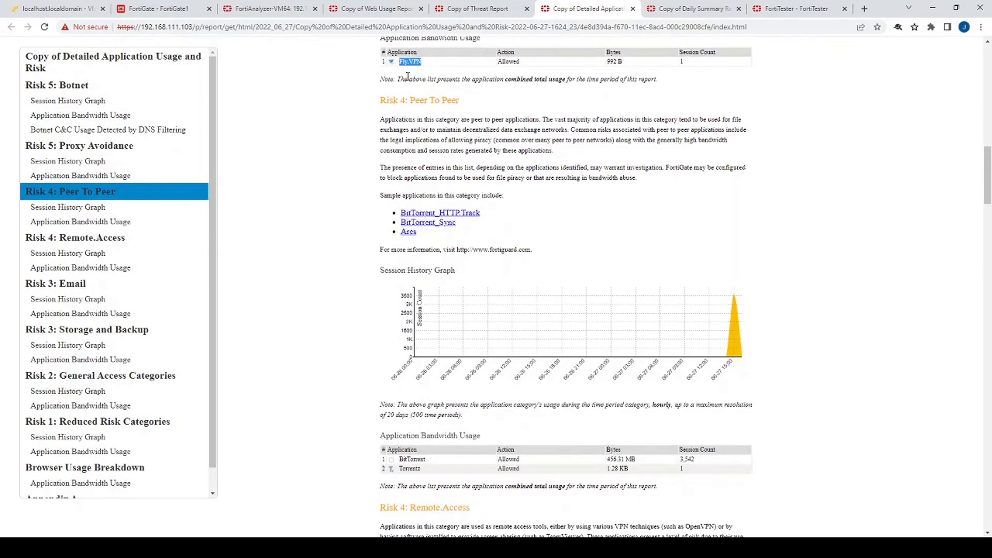
Highlight the Peer To Peer heading and BitTorrent/Torrentz bandwidth rows, then move on to Copy of Threat Report
drag(411, 102, 473, 119)
scroll(381, 249, down, 4)
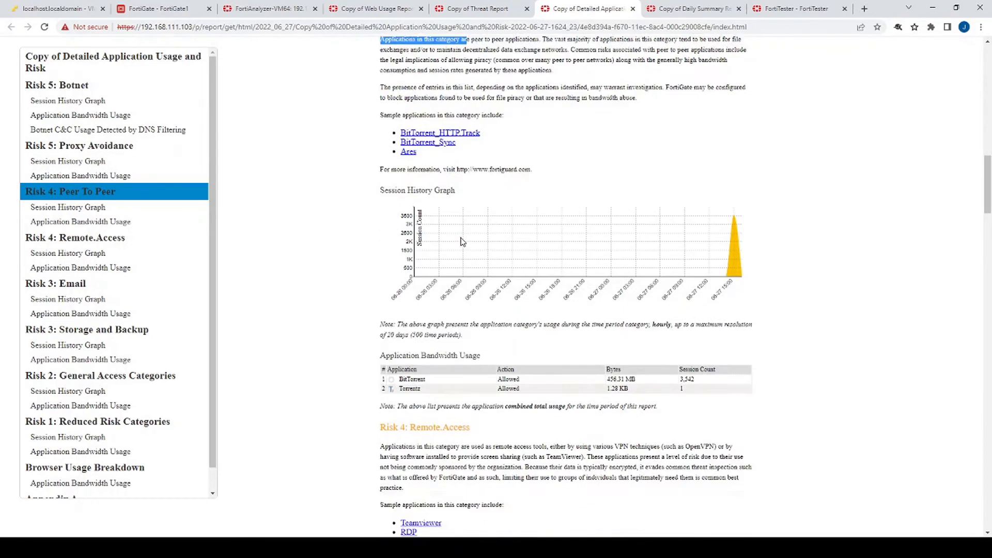
drag(404, 253, 528, 273)
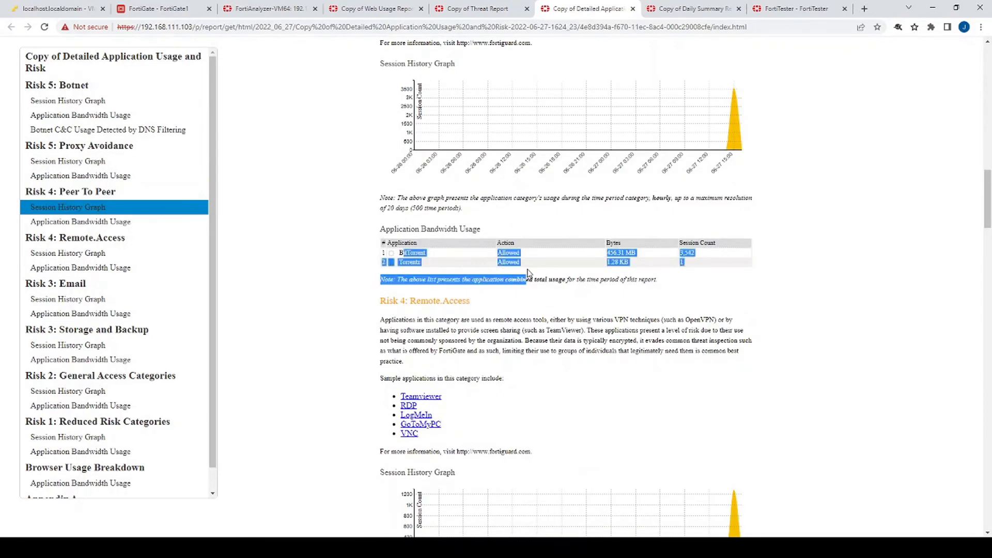
scroll(448, 134, down, 5)
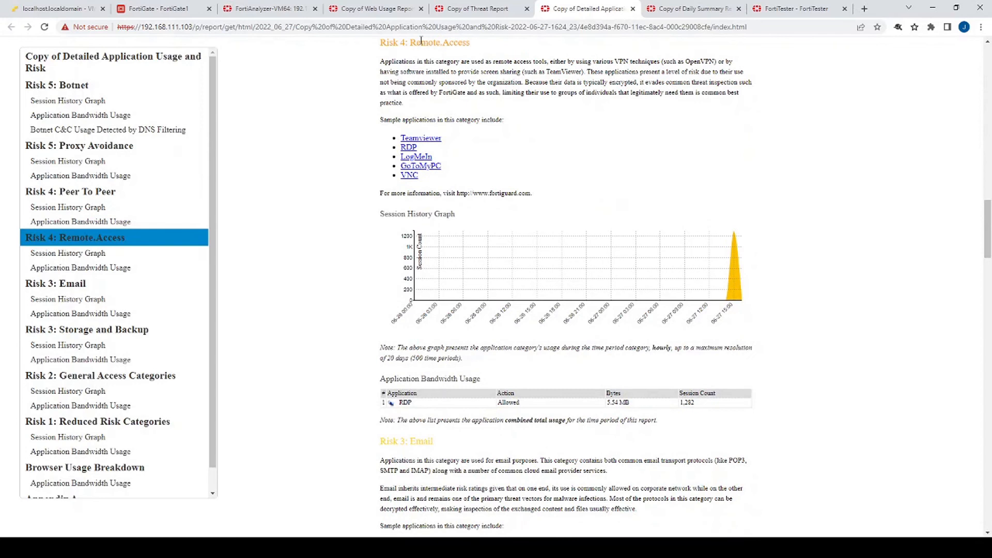
scroll(430, 358, down, 1)
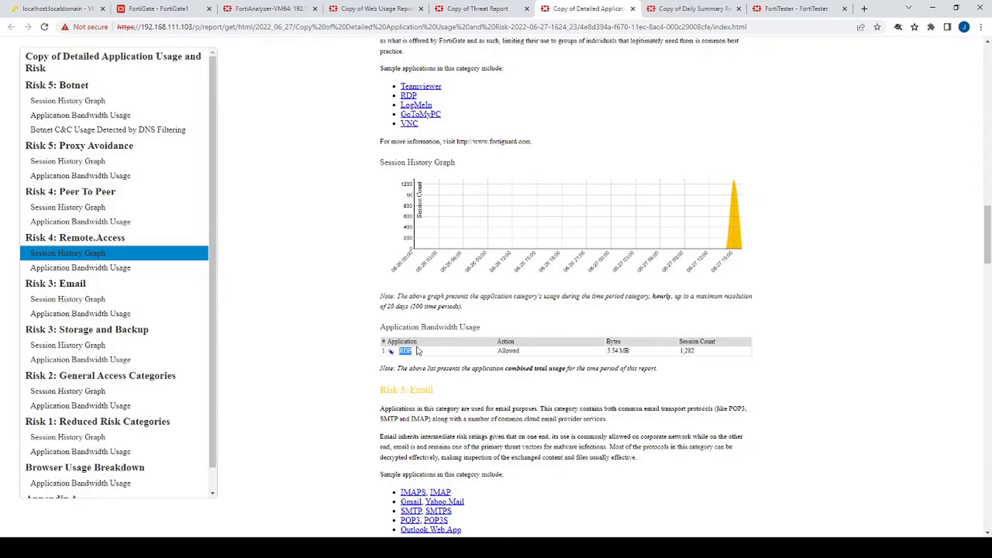
scroll(423, 351, down, 6)
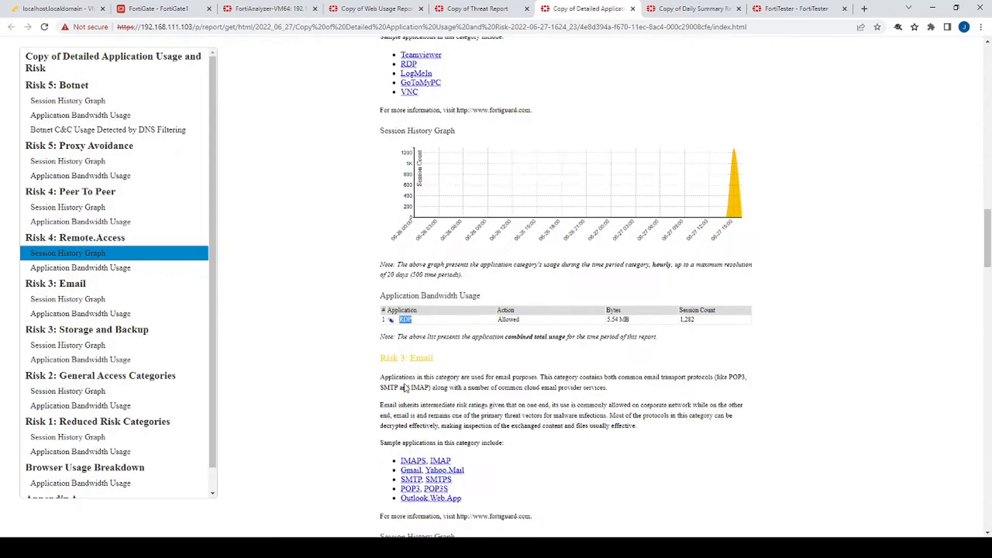
scroll(368, 197, down, 7)
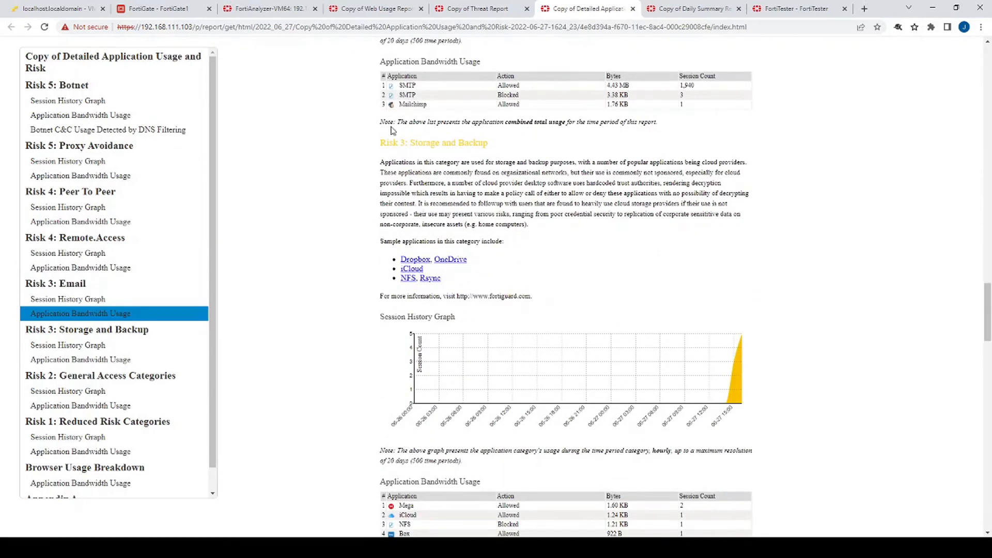
click(482, 11)
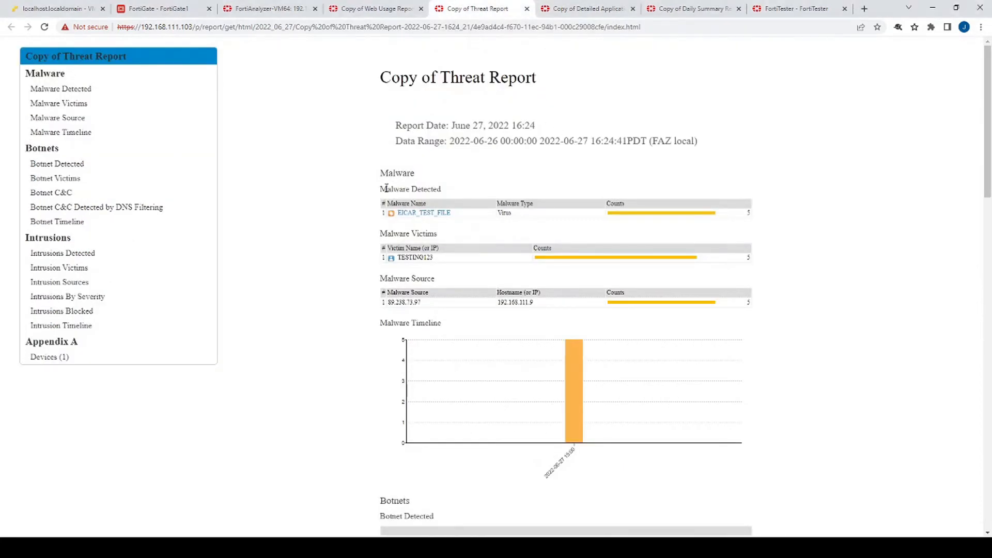
Highlight the EICAR_TEST_FILE detection and Malware Victims entries, scroll to Appendix A, then open Web Usage
drag(387, 189, 463, 216)
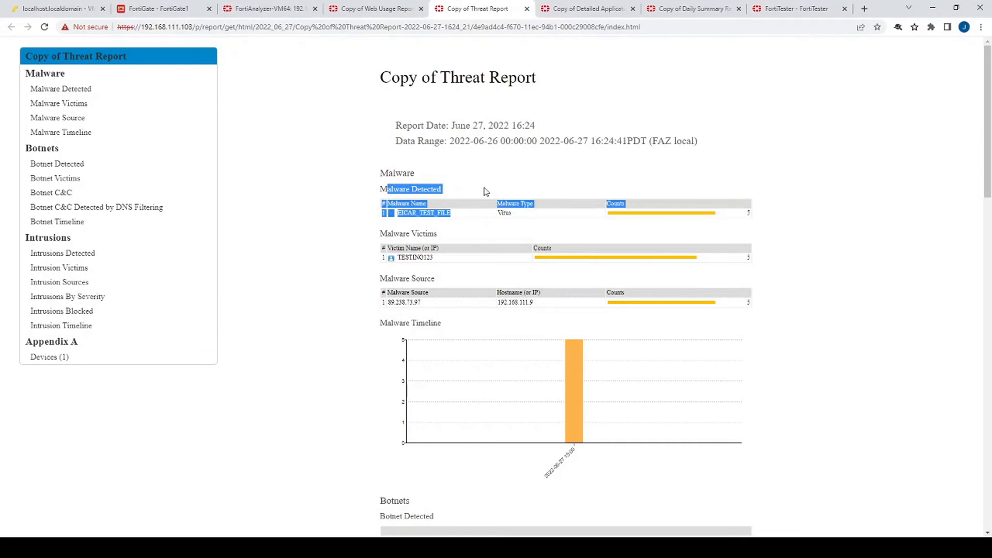
click(486, 192)
drag(384, 232, 439, 250)
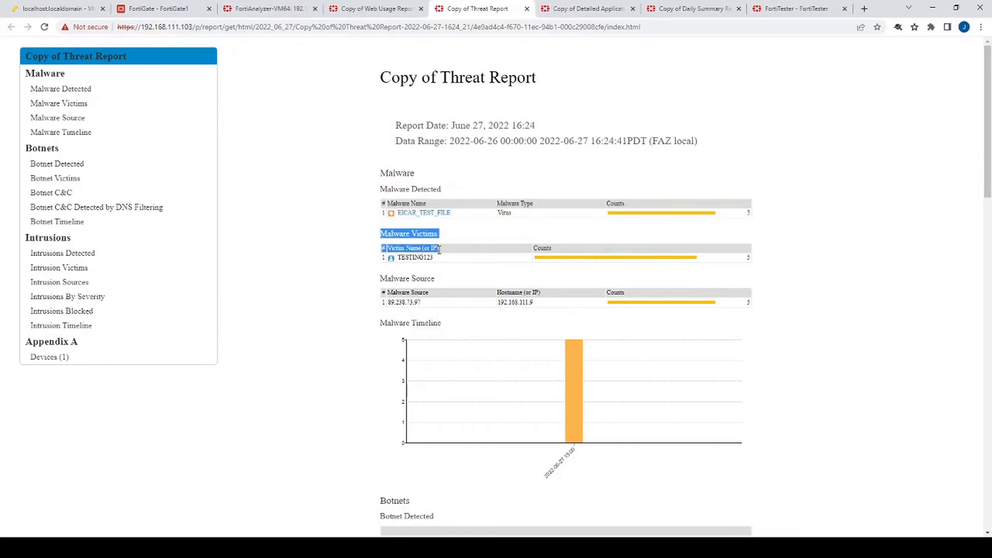
scroll(362, 217, down, 2)
scroll(381, 253, down, 9)
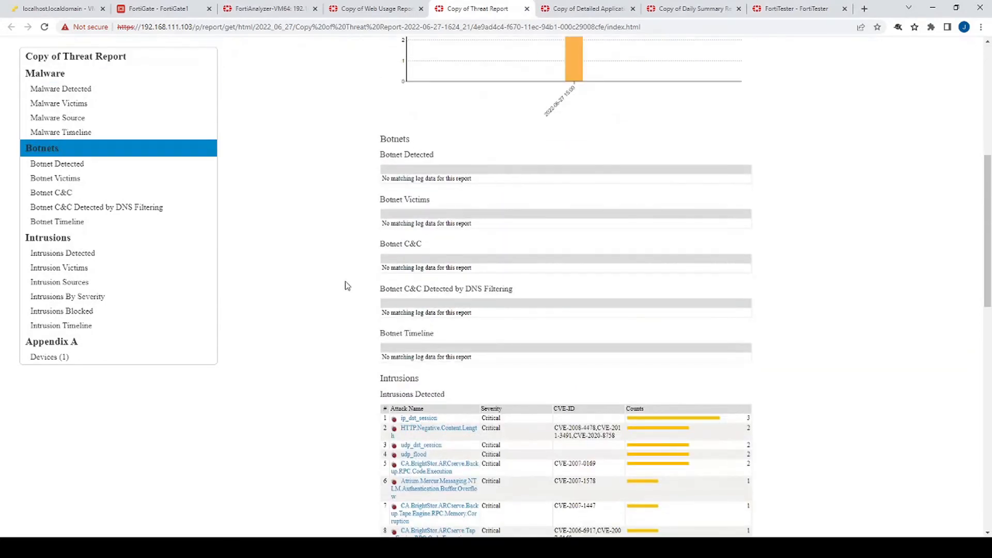
scroll(345, 328, down, 4)
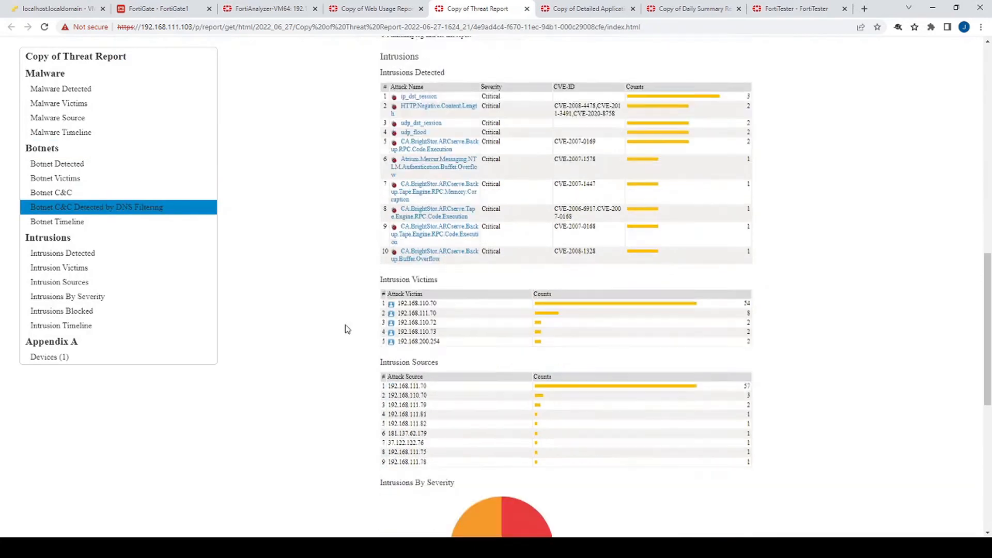
scroll(381, 294, down, 6)
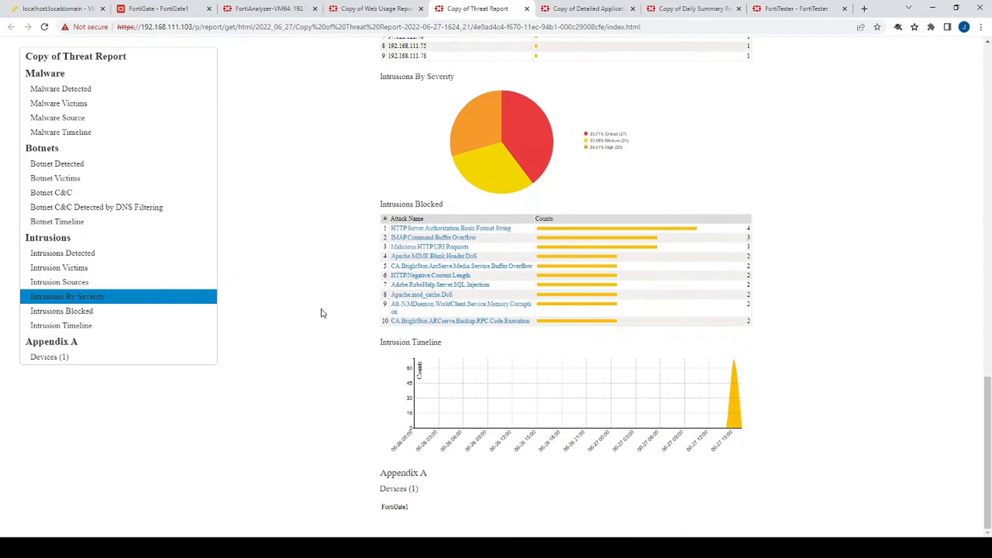
click(417, 6)
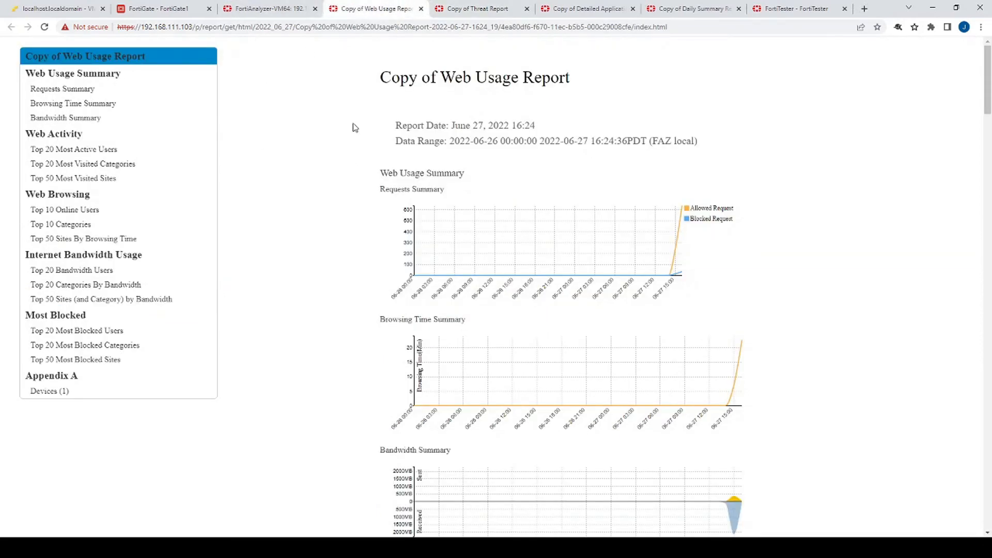
scroll(355, 129, down, 8)
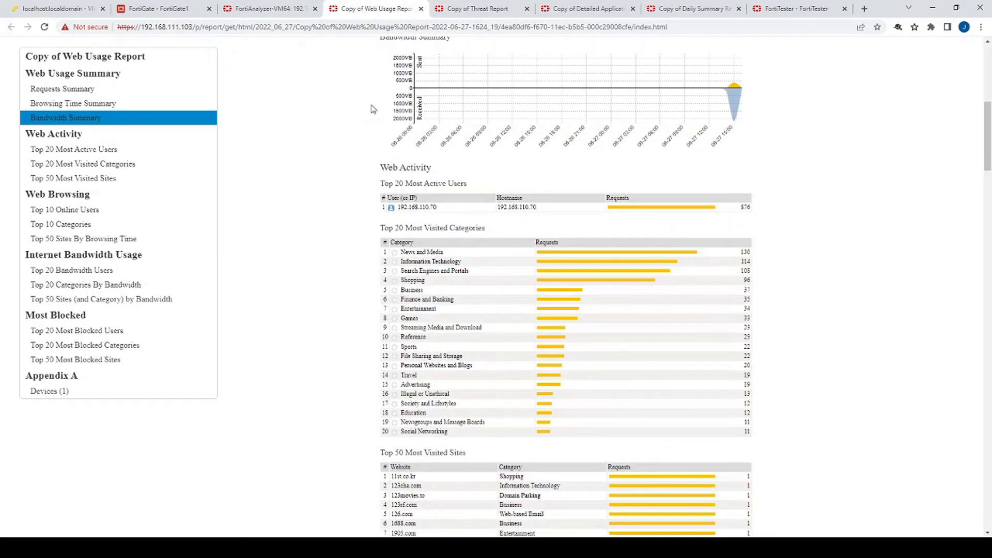
scroll(332, 317, down, 7)
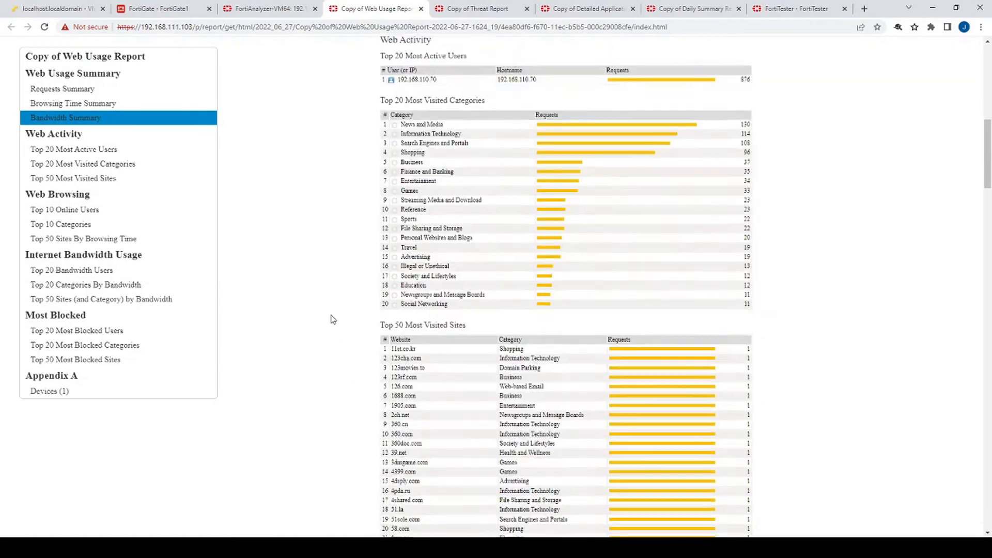
scroll(331, 135, down, 11)
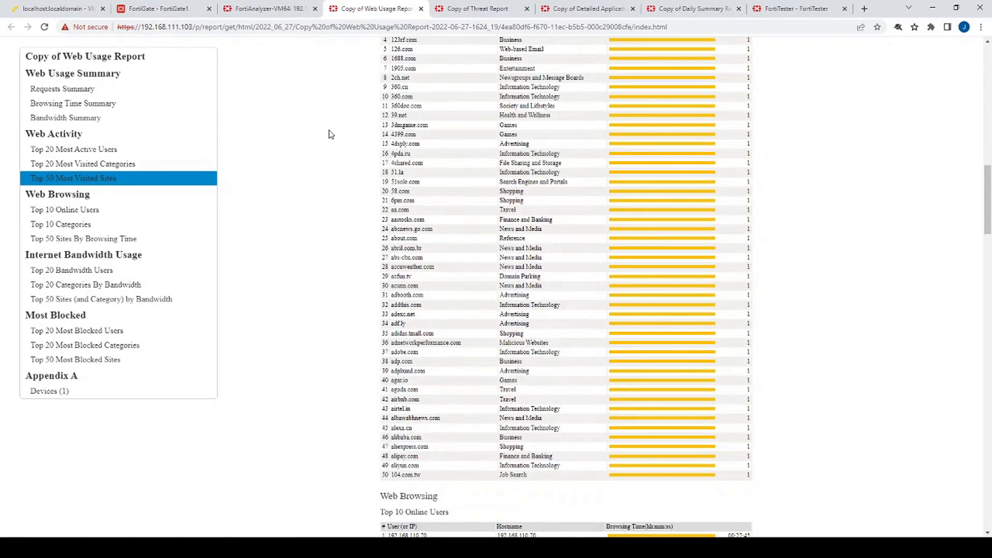
scroll(320, 92, down, 4)
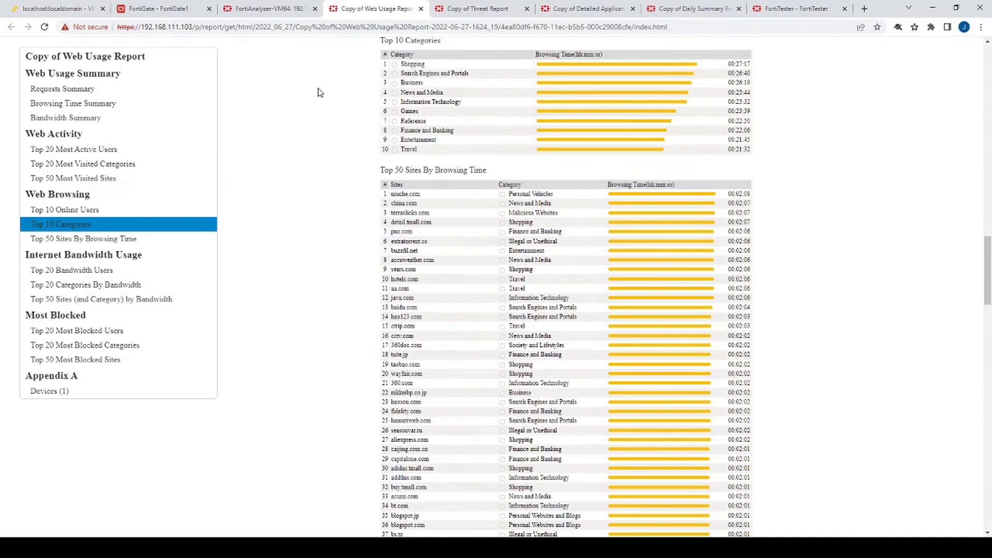
scroll(347, 138, down, 14)
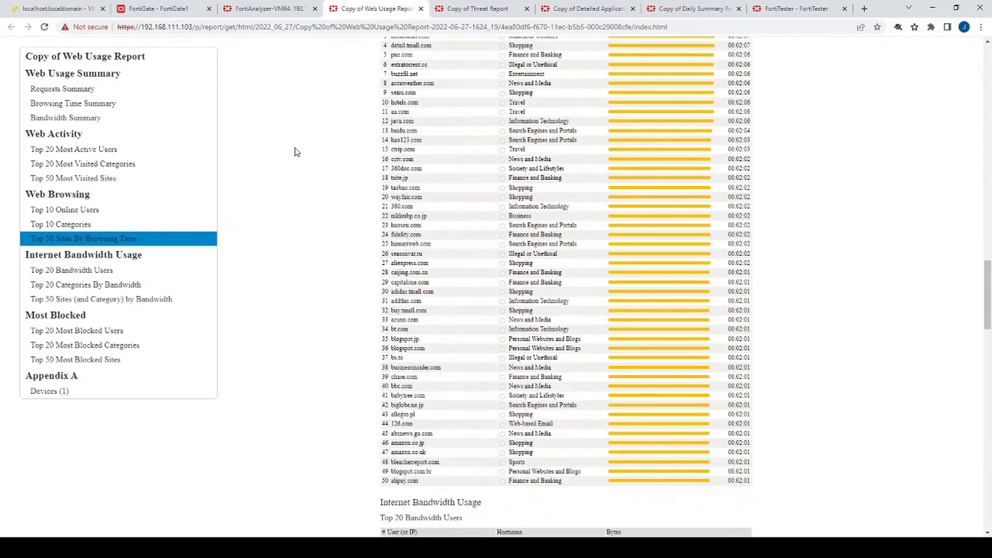
scroll(277, 83, down, 2)
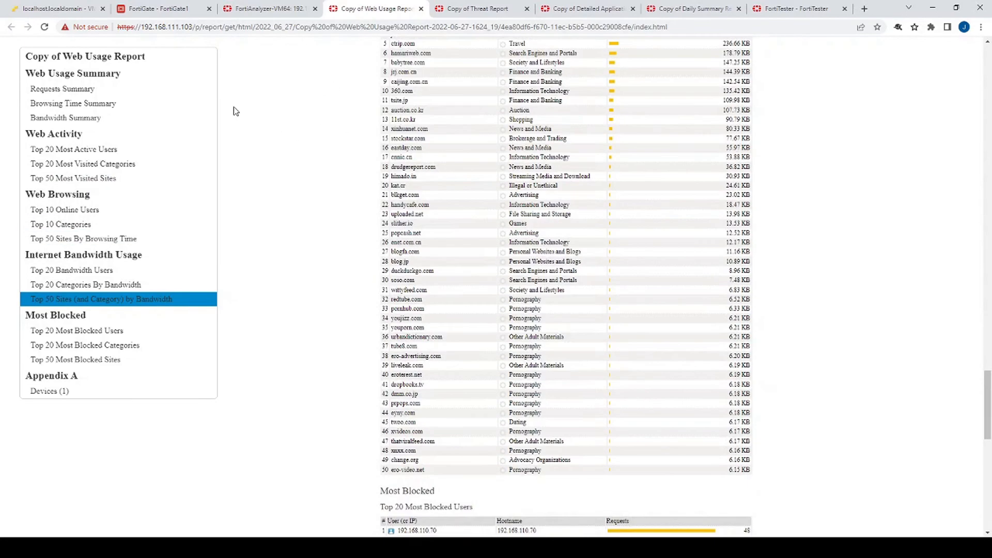
scroll(339, 181, up, 4)
scroll(367, 205, down, 2)
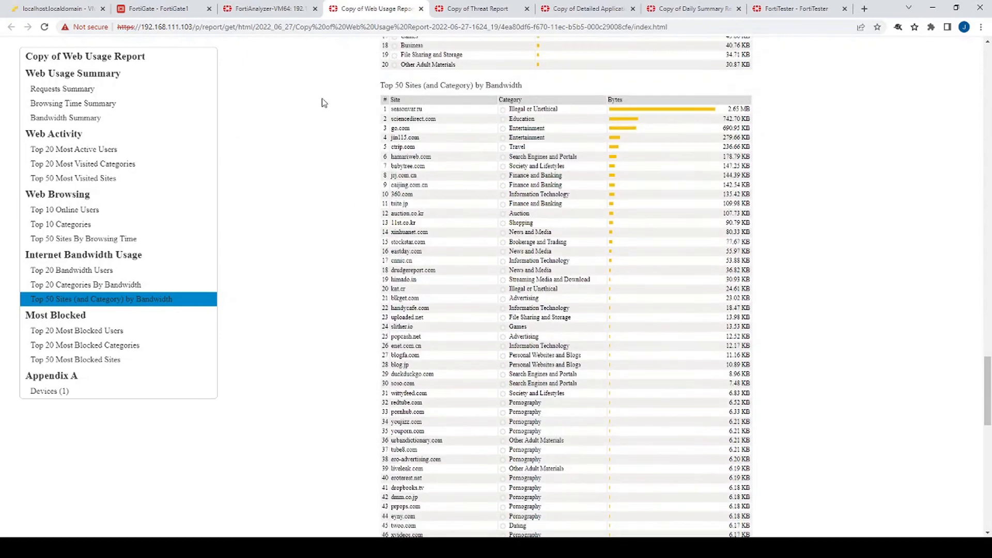
scroll(347, 57, down, 1)
scroll(345, 107, up, 2)
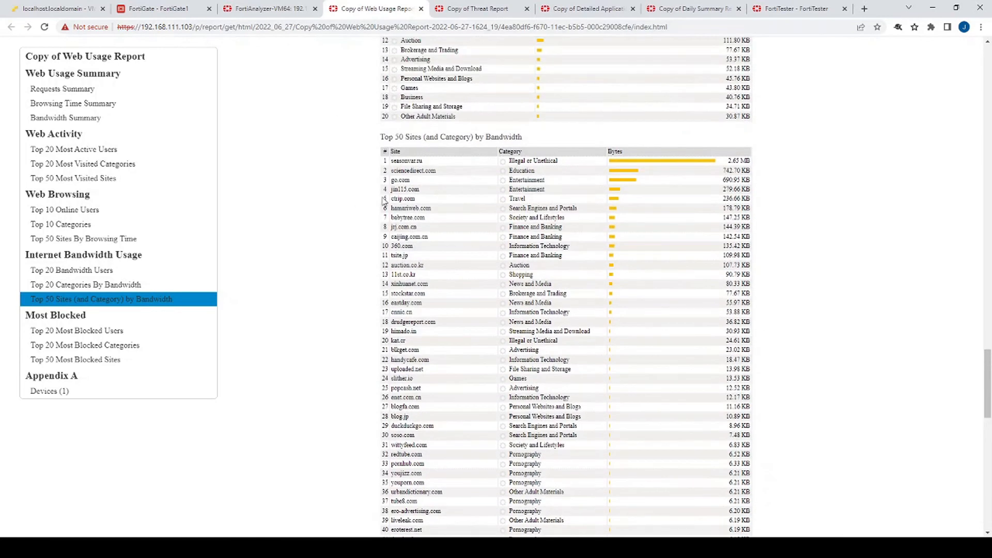
drag(358, 165, 739, 409)
scroll(807, 269, down, 15)
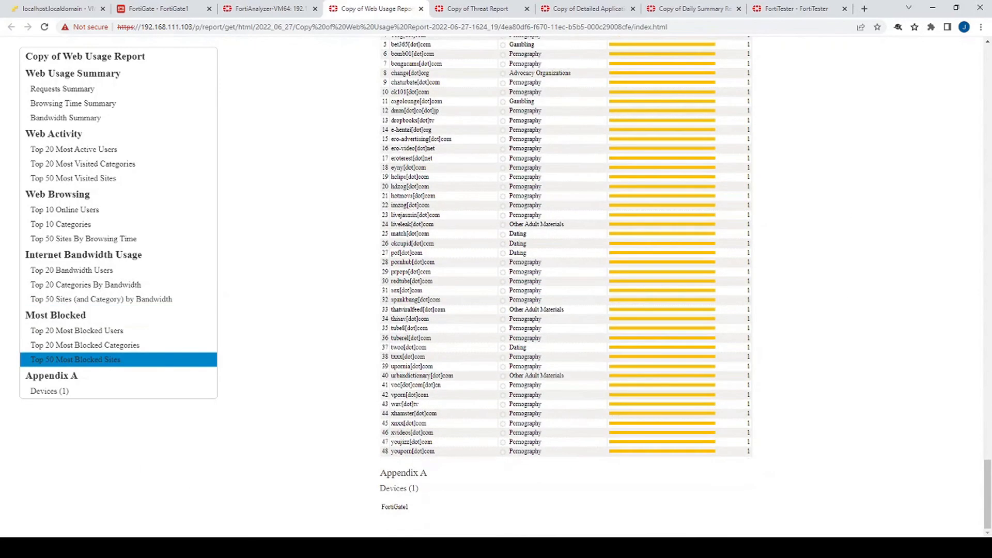
Add a mail server named 'test mail server' at 192.168.111.5 on port 25
click(275, 6)
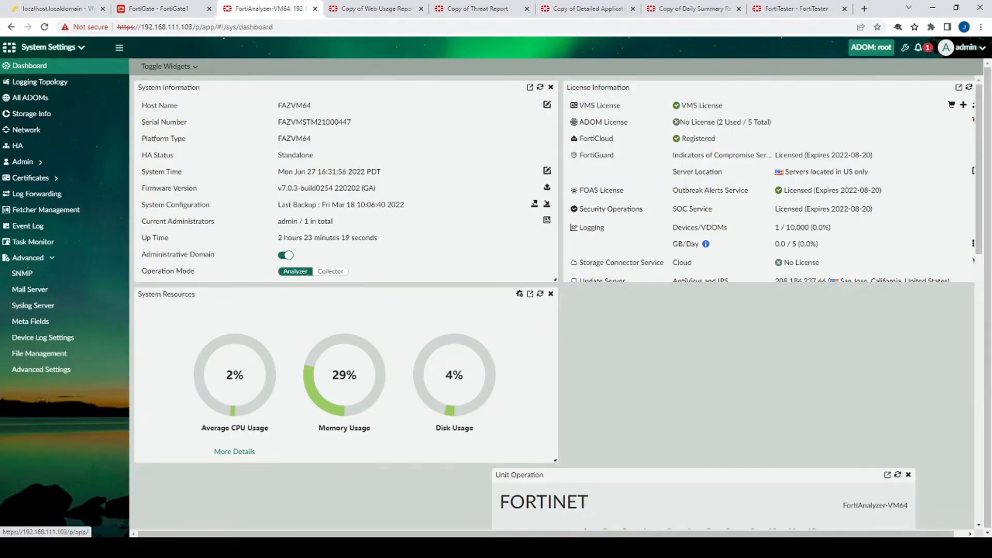
click(40, 293)
click(161, 66)
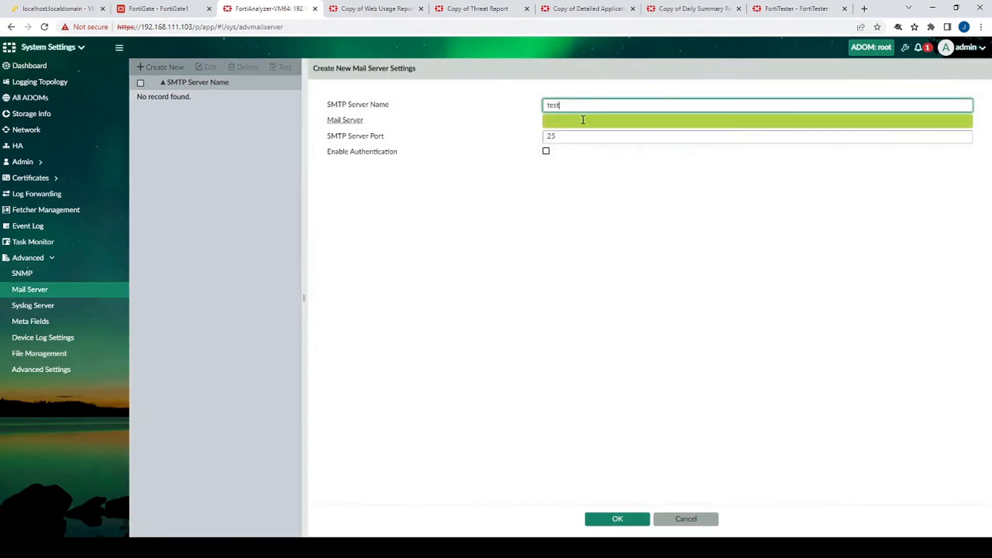
text(test mail server)
click(587, 120)
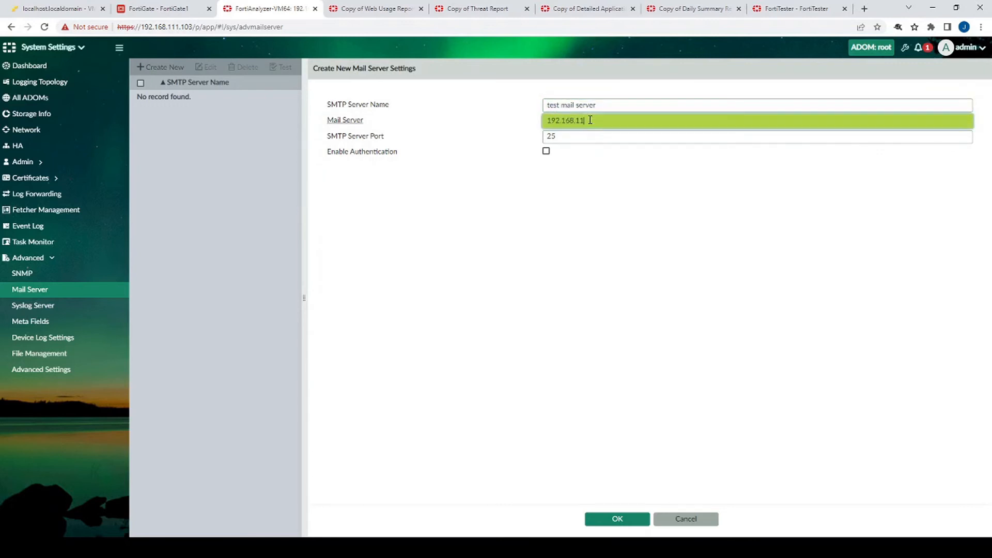
text(192.168.111.5)
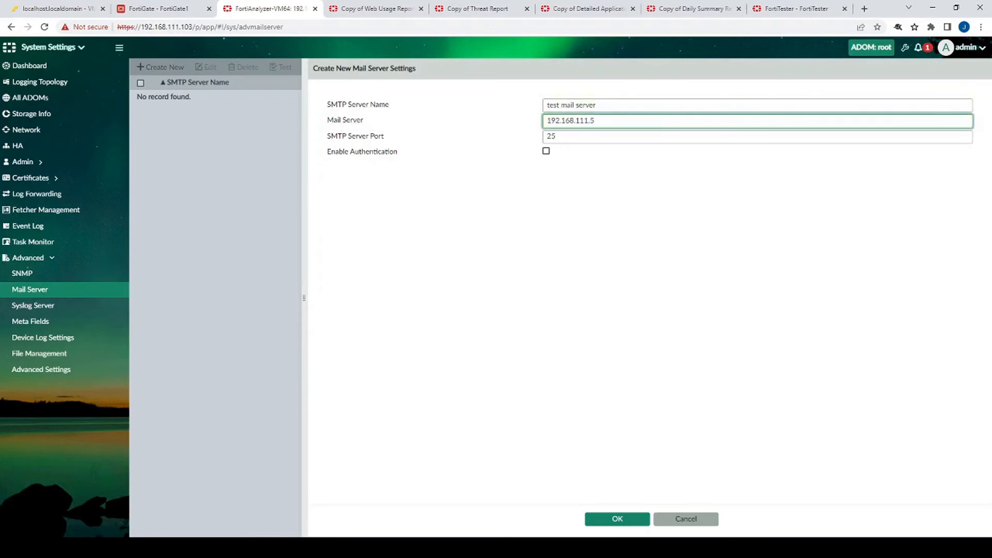
click(623, 519)
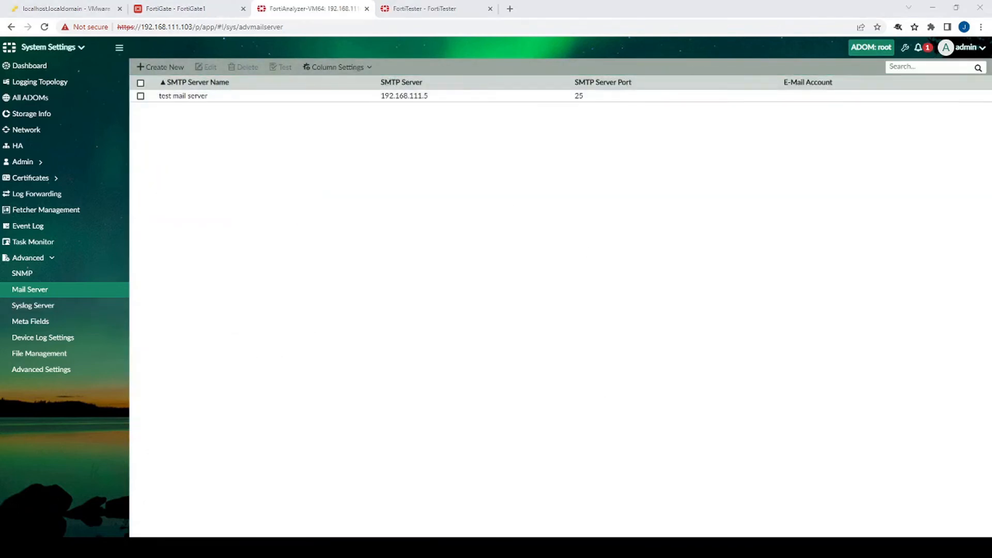
click(75, 47)
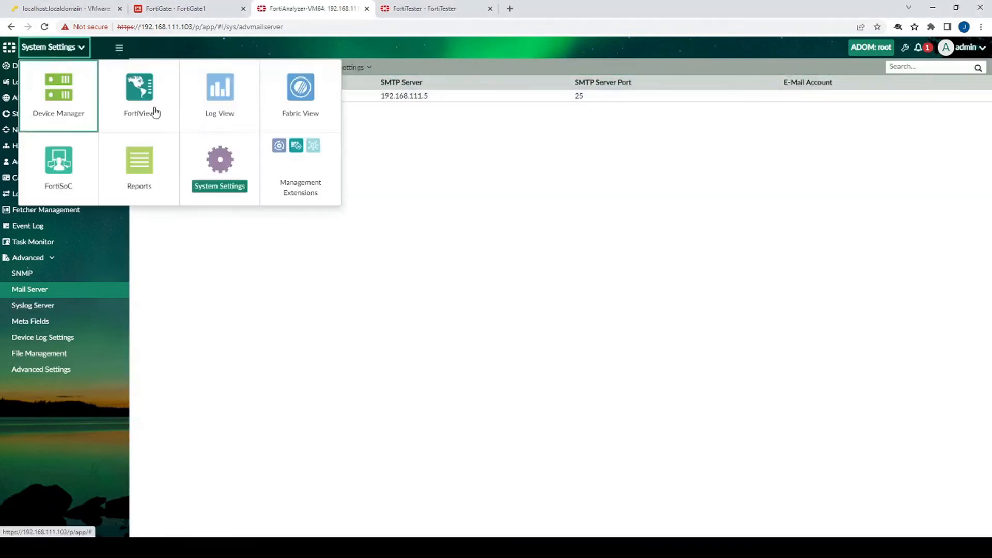
Start a new output profile named test SMTP Output Profile with PDF format, subject SMTP Email, and body text
click(163, 155)
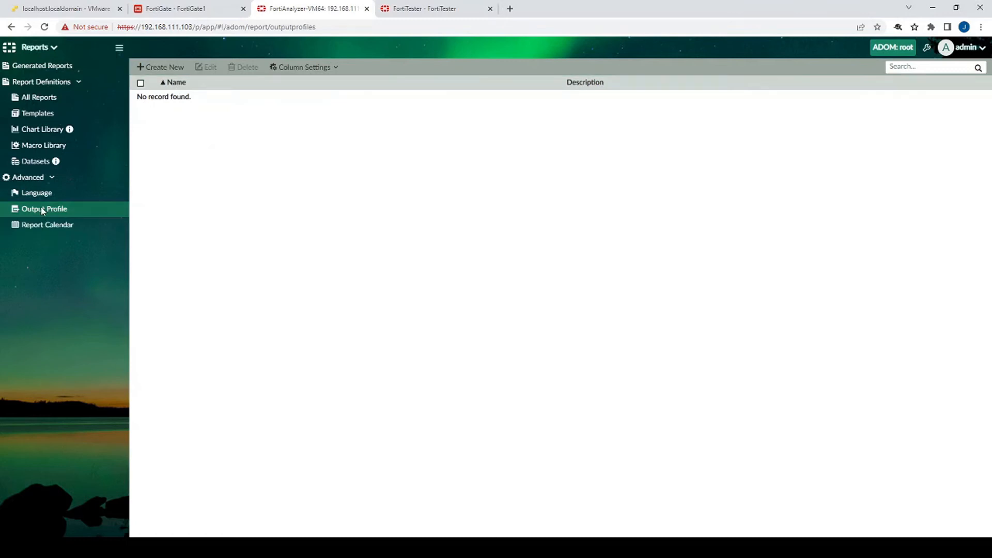
click(161, 66)
click(293, 90)
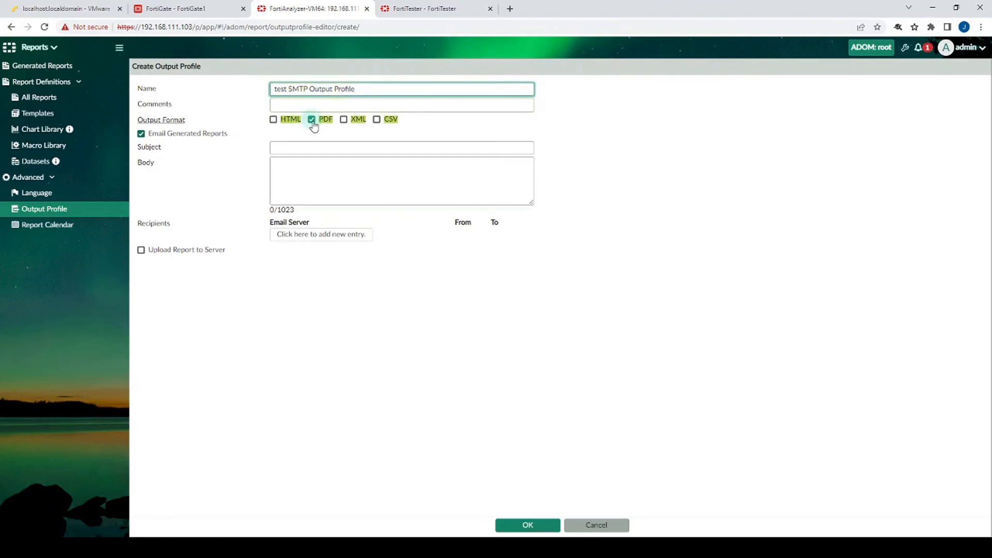
click(337, 148)
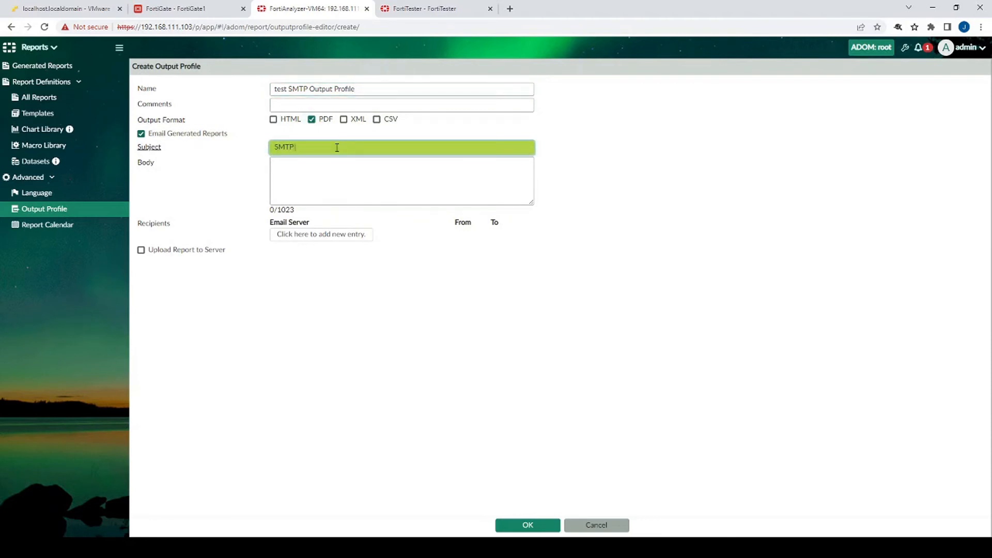
click(351, 173)
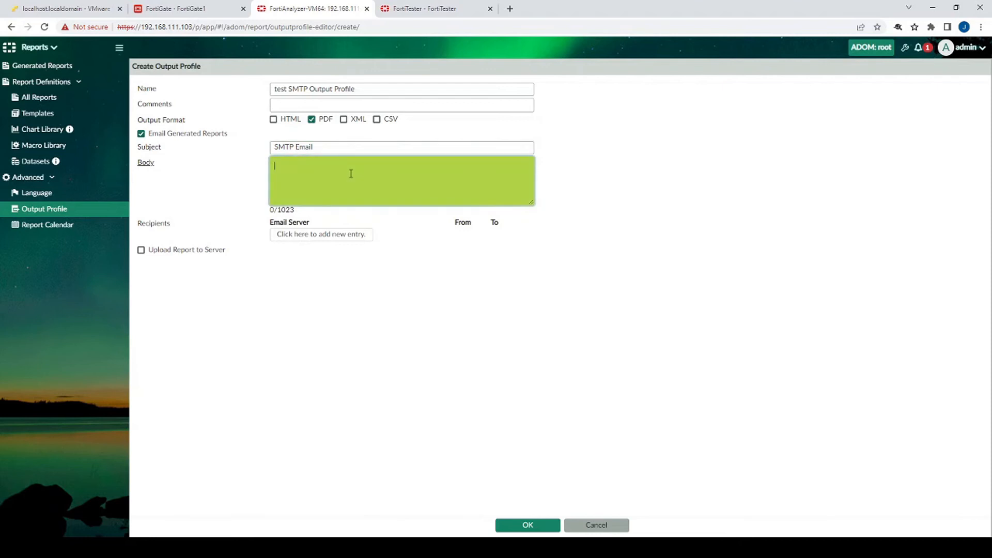
Add an email recipient via test mail server with sender and recipient addresses, and save the profile
click(331, 235)
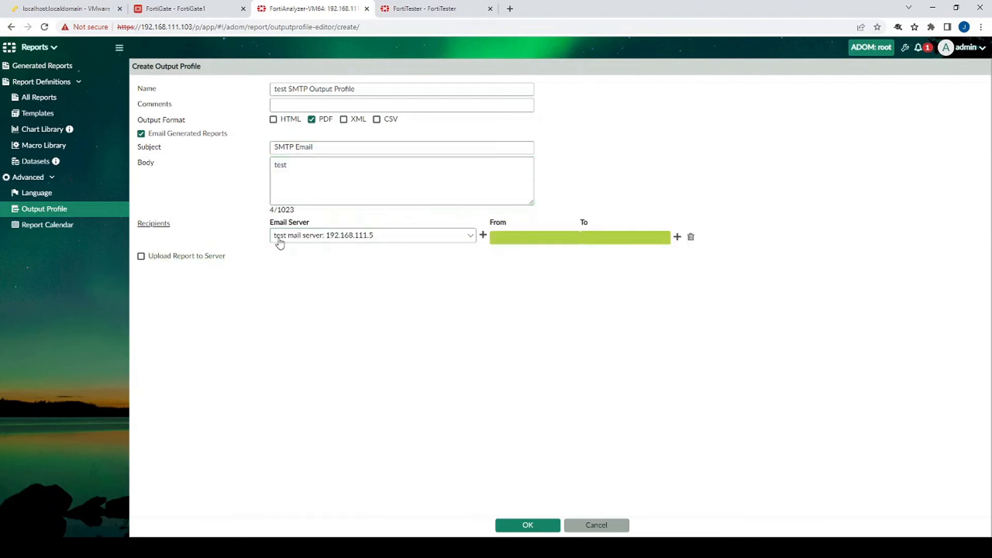
click(515, 236)
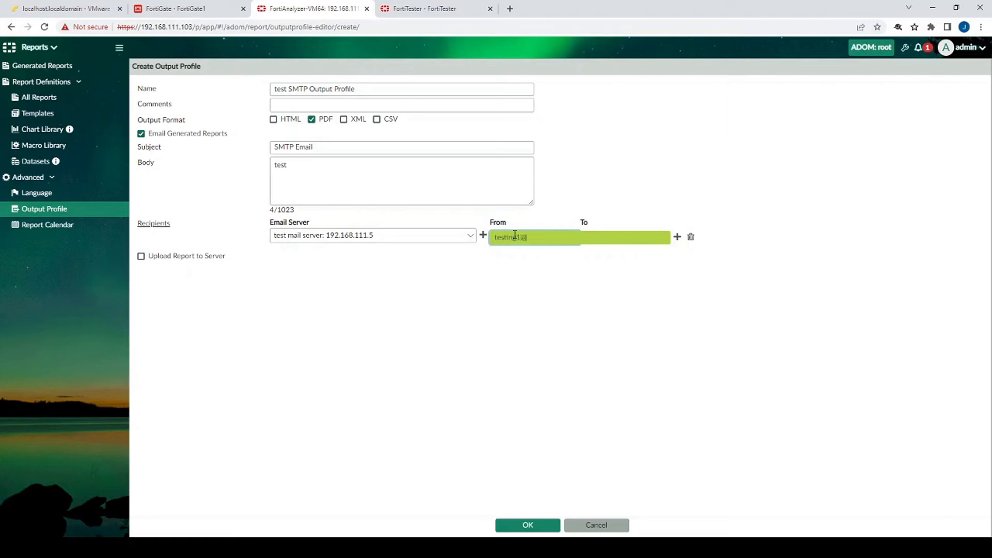
text(testing1@test.com)
key(Tab)
text(test)
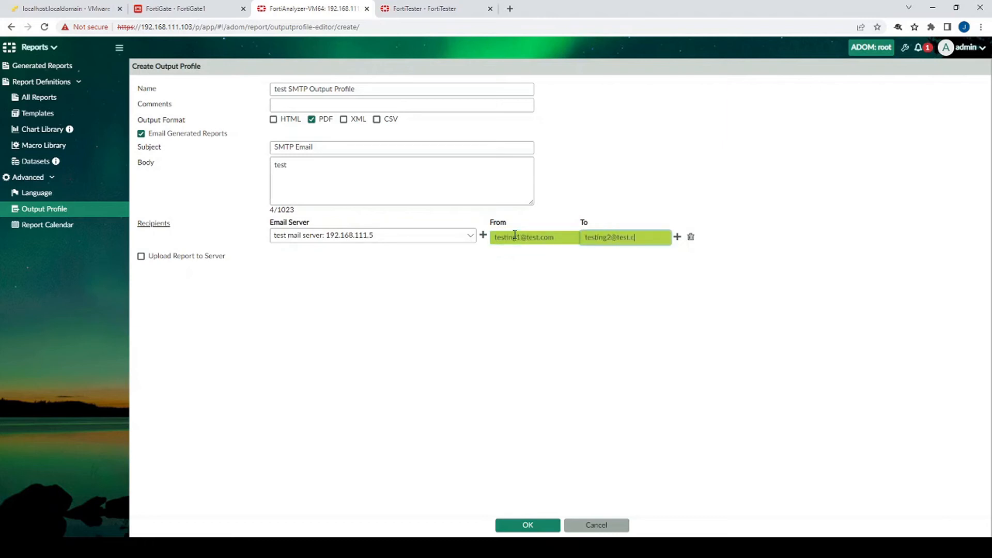
click(528, 523)
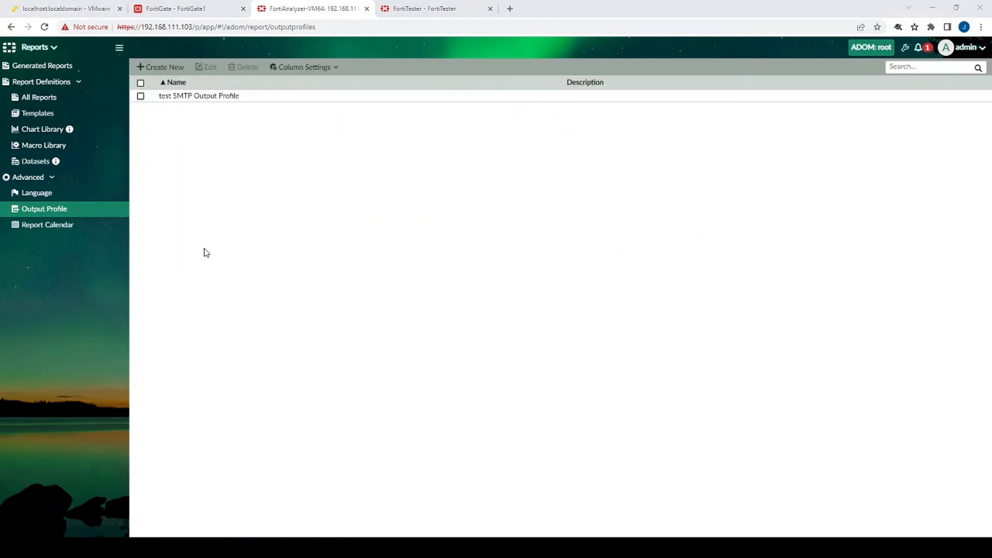
click(72, 98)
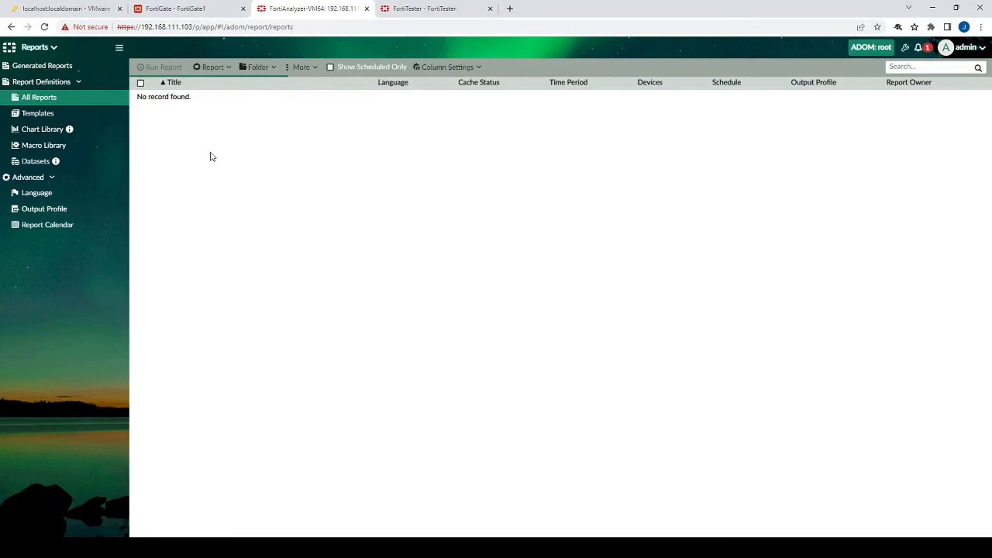
Edit Copy of Daily Summary Report to enable notification using test SMTP Output Profile, and apply
click(189, 331)
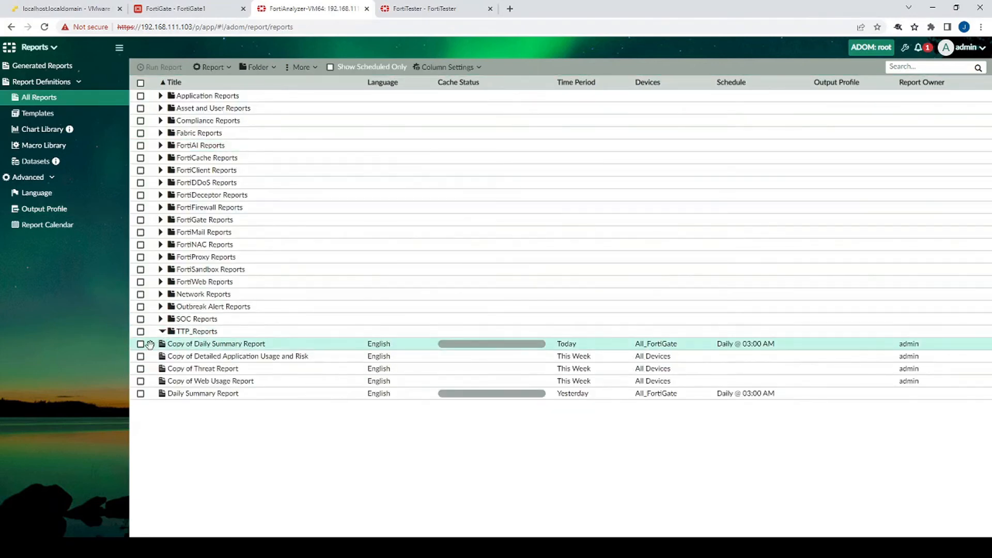
click(139, 346)
click(211, 68)
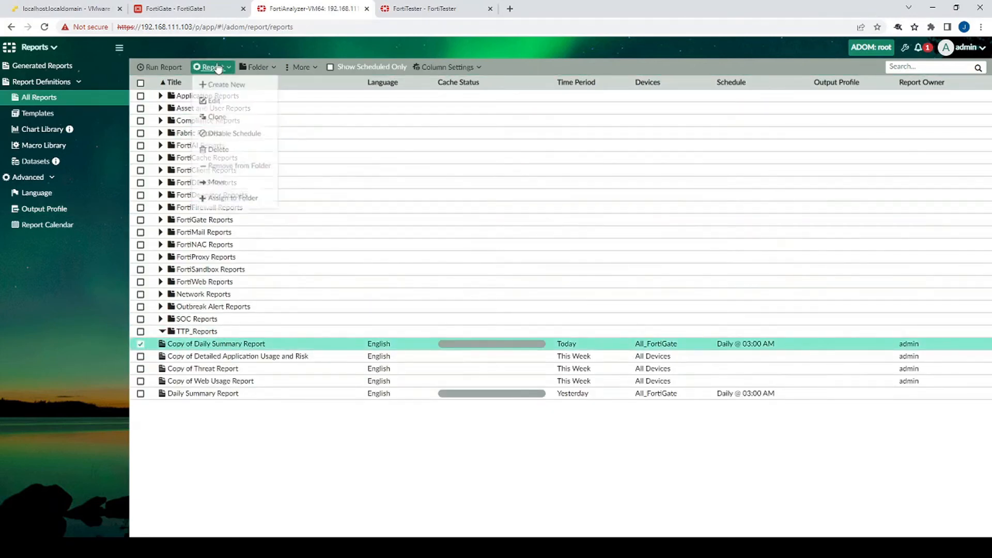
click(211, 102)
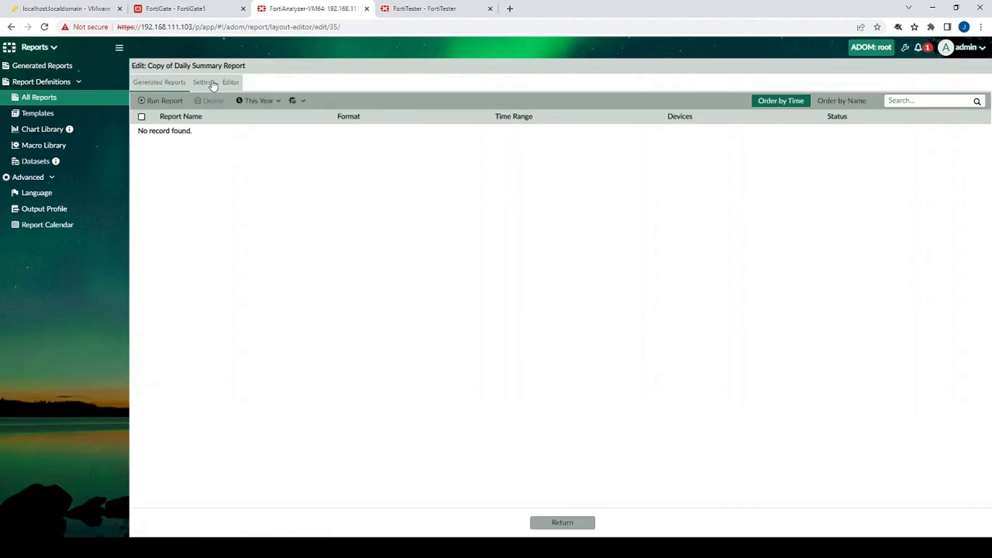
click(204, 83)
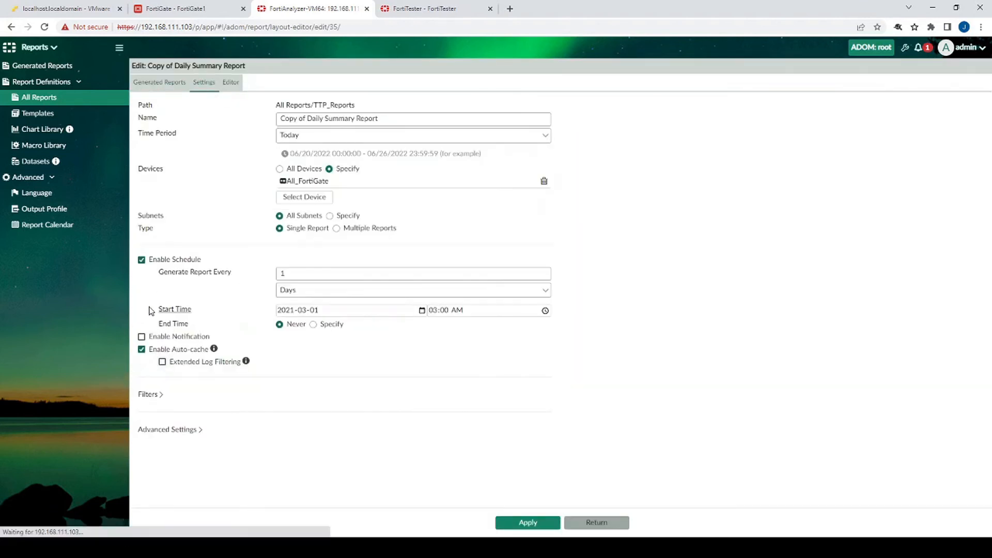
click(147, 338)
click(310, 352)
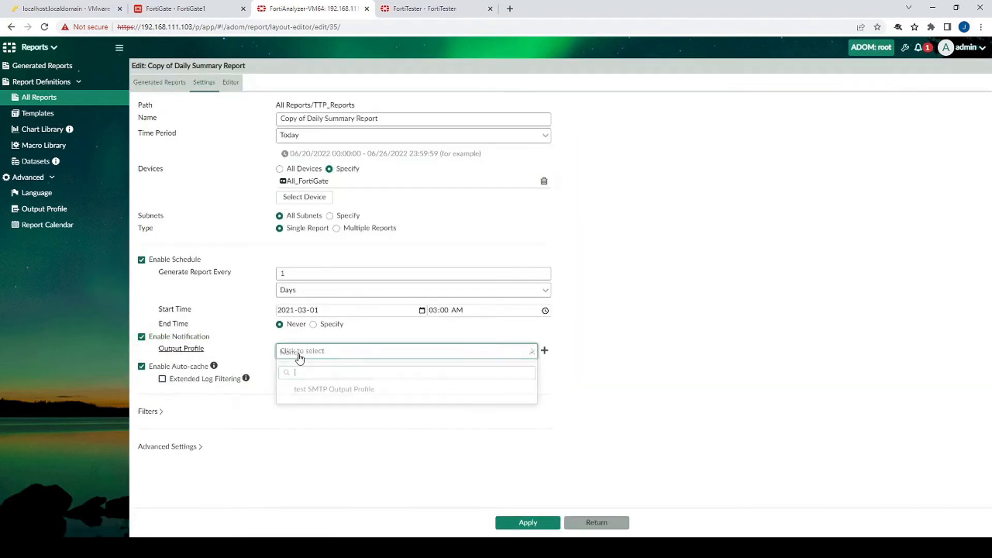
click(317, 389)
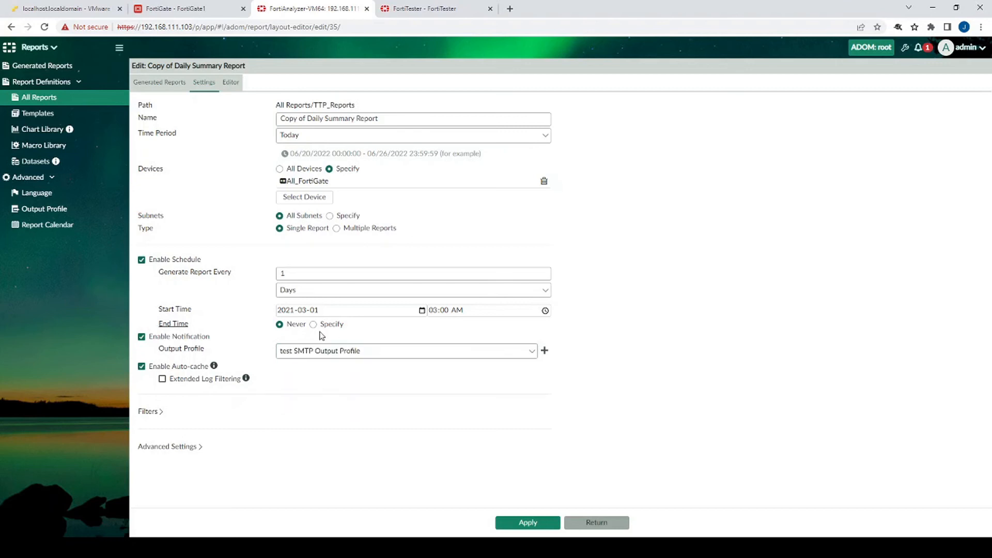
click(530, 524)
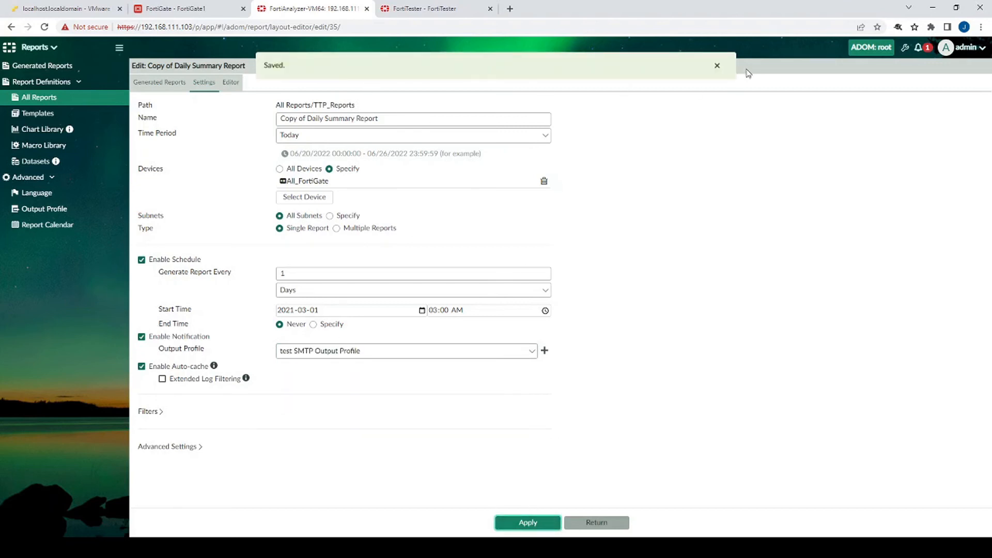
click(594, 520)
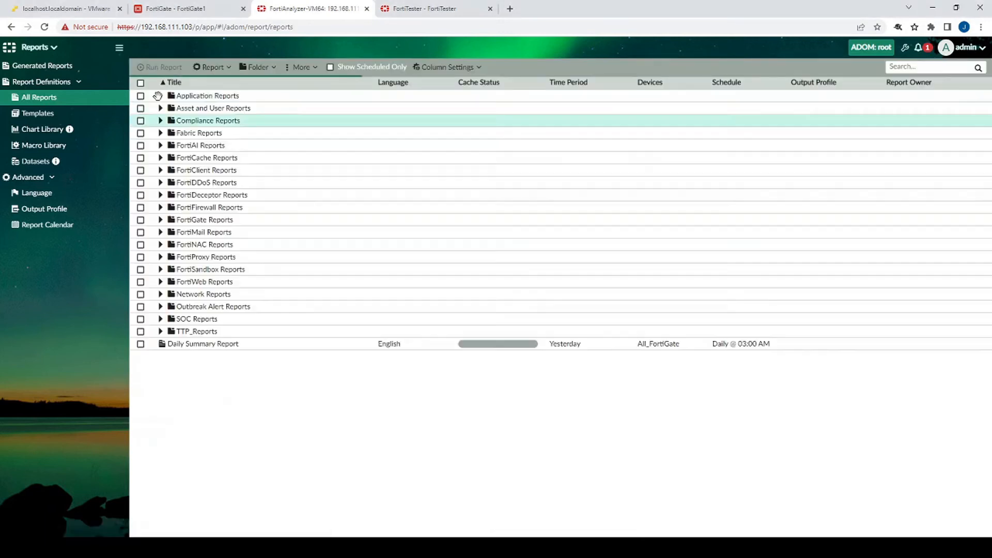
Run Copy of Daily Summary Report from TTP_Reports, then bring up the Papercut test inbox
click(160, 331)
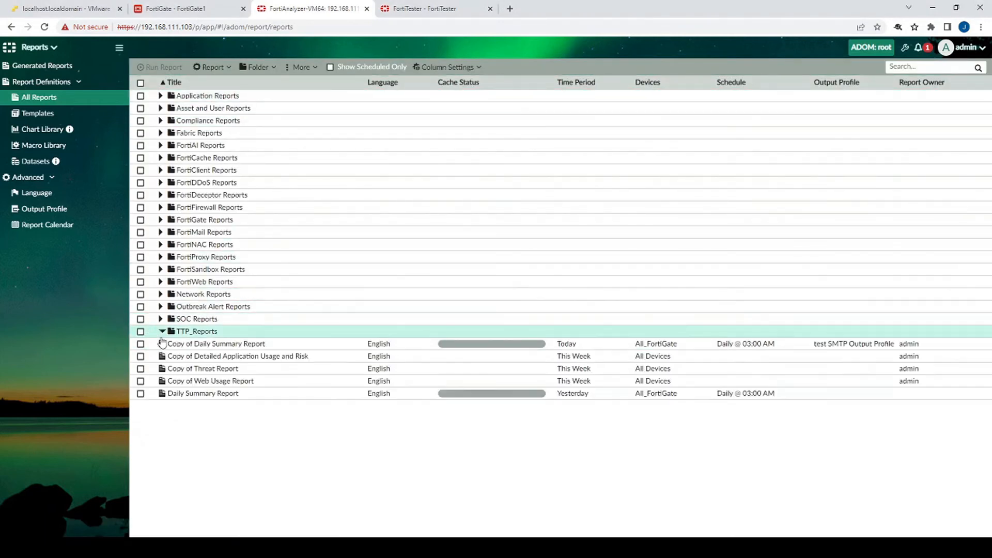
click(141, 343)
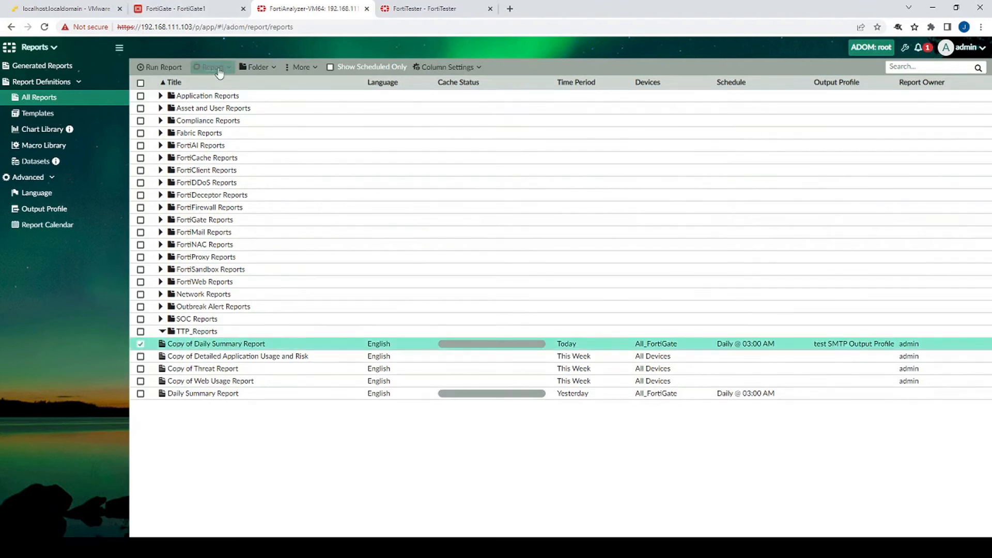
click(164, 67)
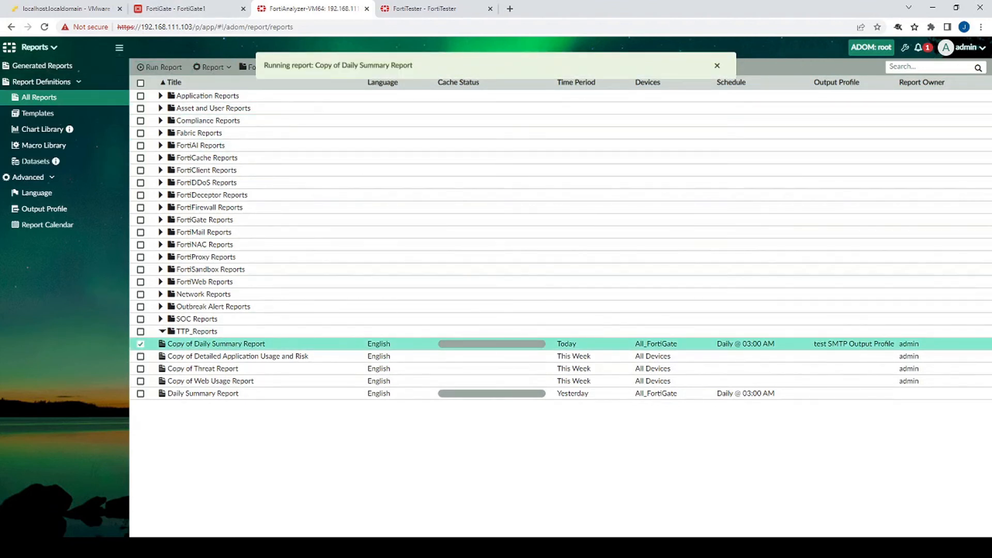
key(alt+Tab)
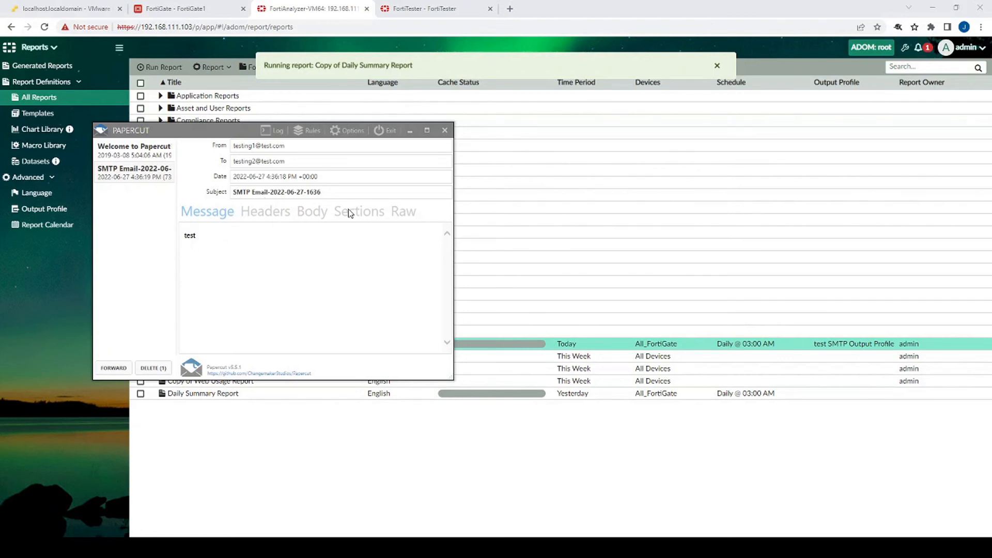
Review the SMTP email's body, headers and sections showing the Daily Summary Report PDF, then open FortiAnalyzer's module list
click(313, 212)
click(266, 211)
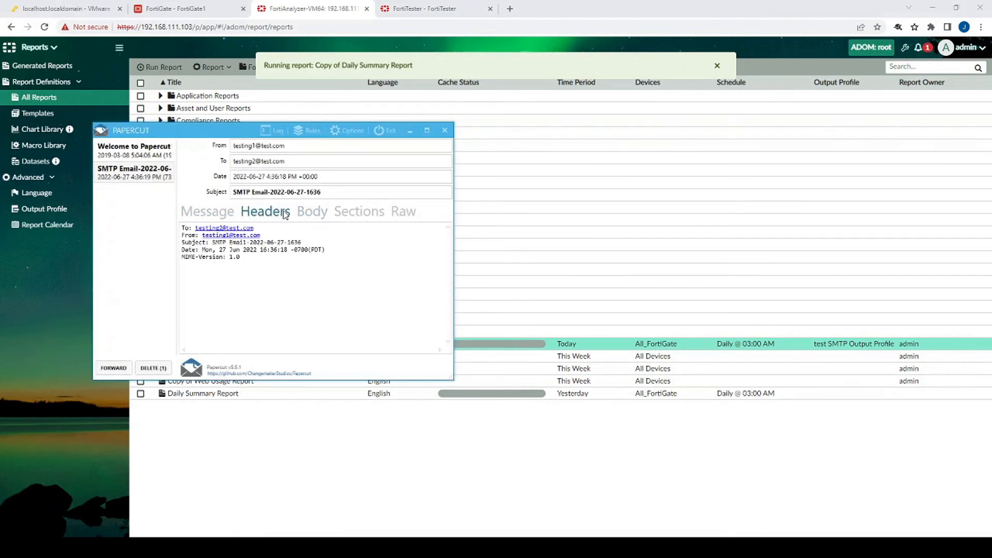
click(313, 211)
click(359, 211)
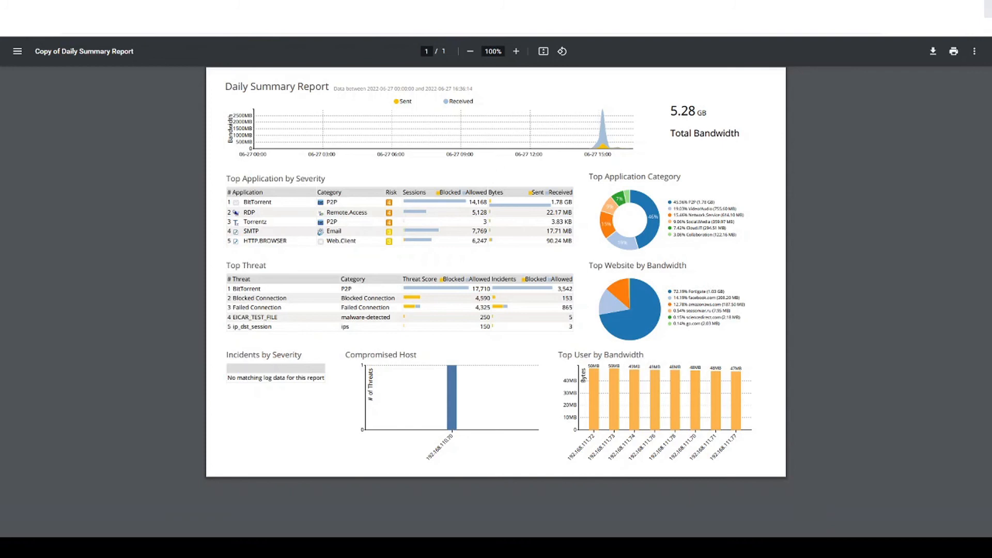
key(alt+Tab)
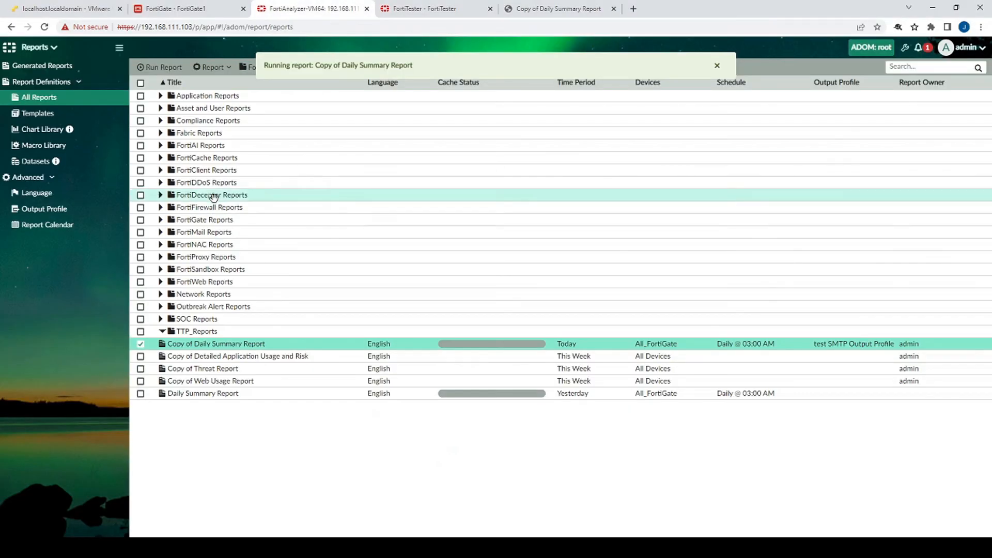
click(66, 54)
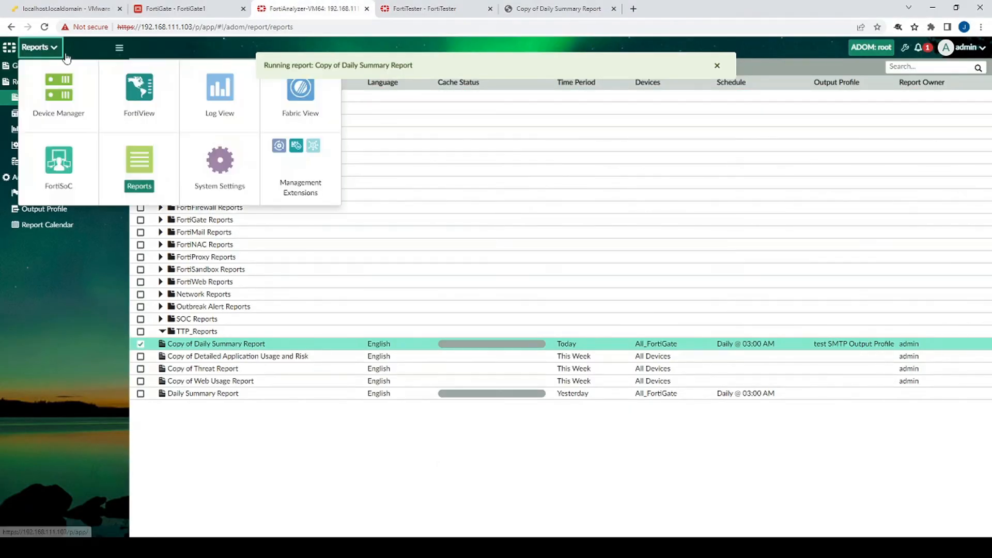
Go to FortiSoC's Event Handler List and start a new handler with Create New
click(65, 176)
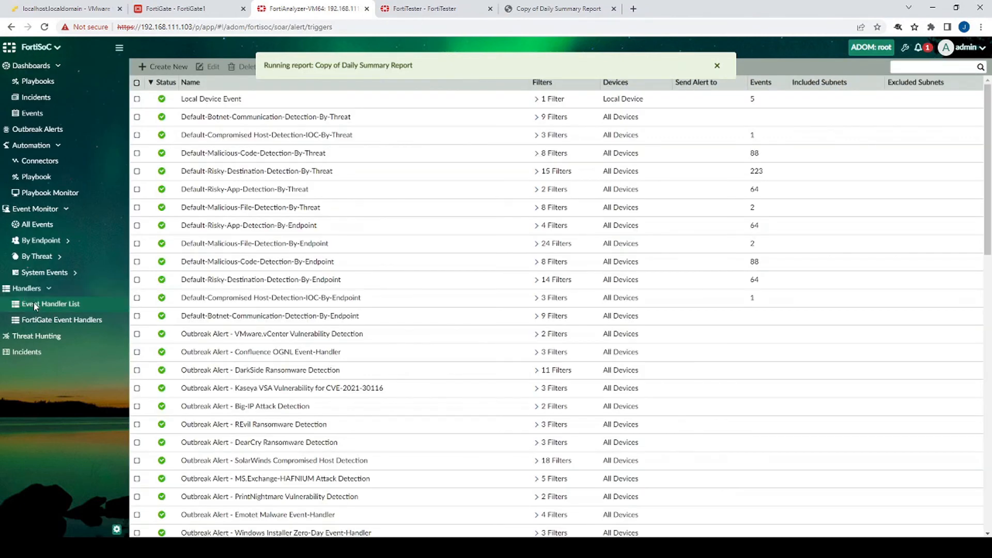
click(61, 306)
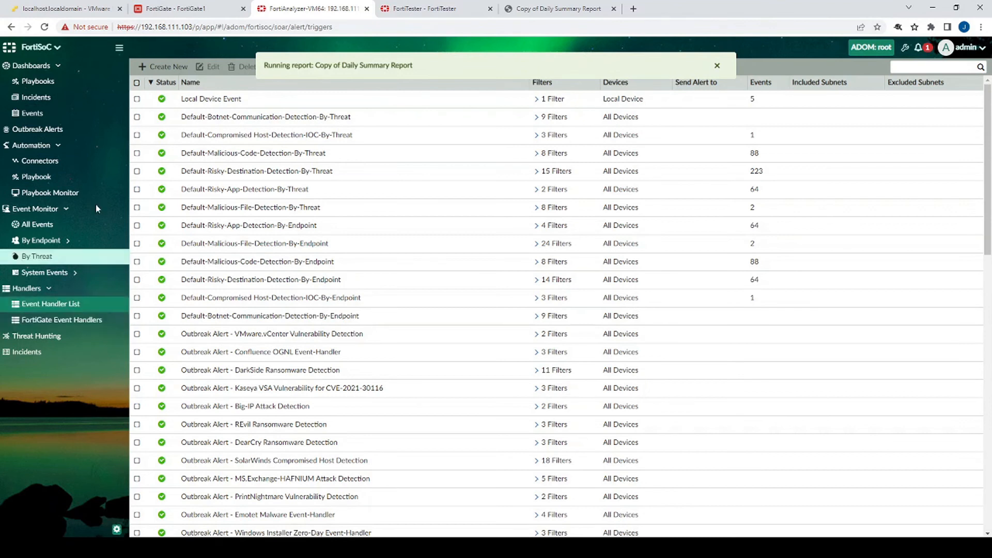
click(176, 68)
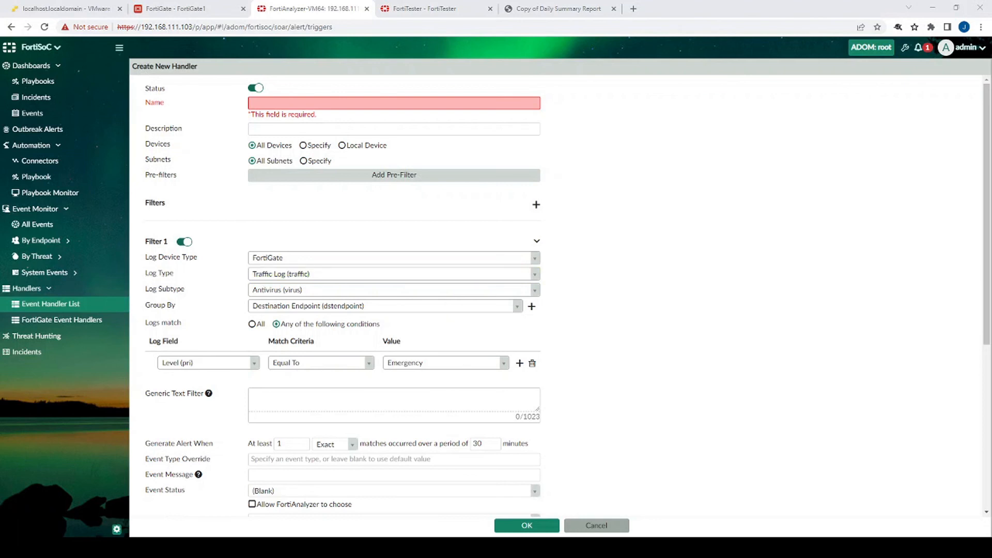
Name the handler Virus Alert, set Log Type to Antivirus (virus), and match Level equal to Warning
click(306, 102)
text(M)
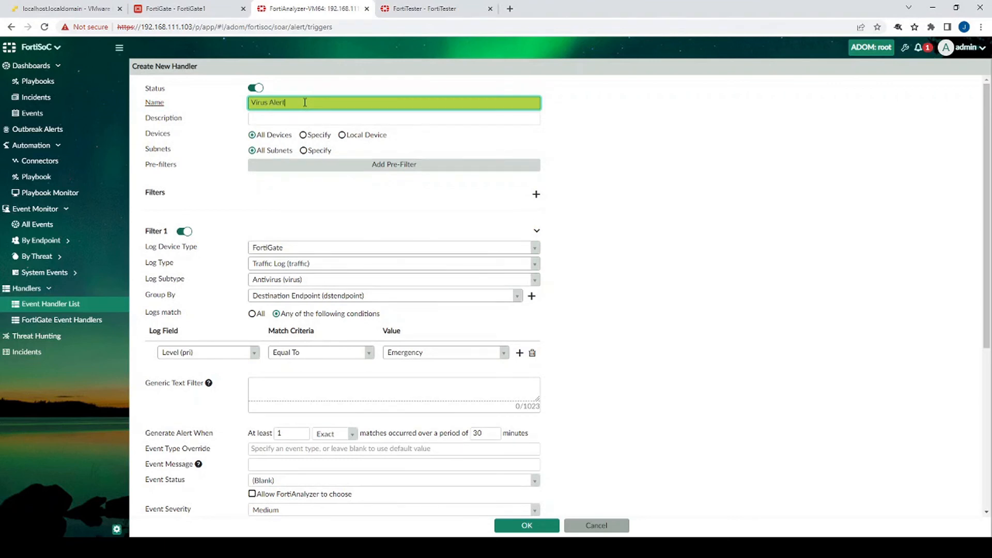
click(286, 264)
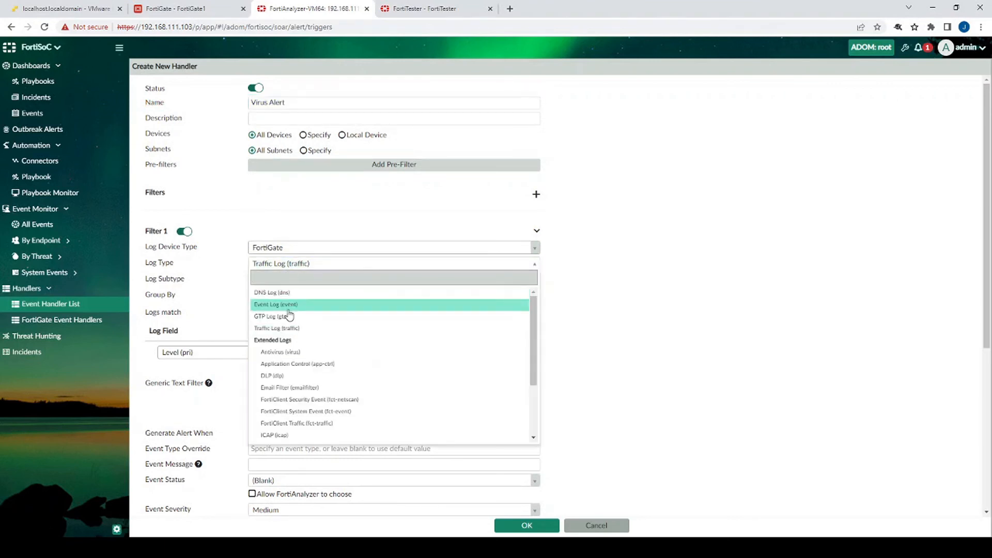
click(340, 351)
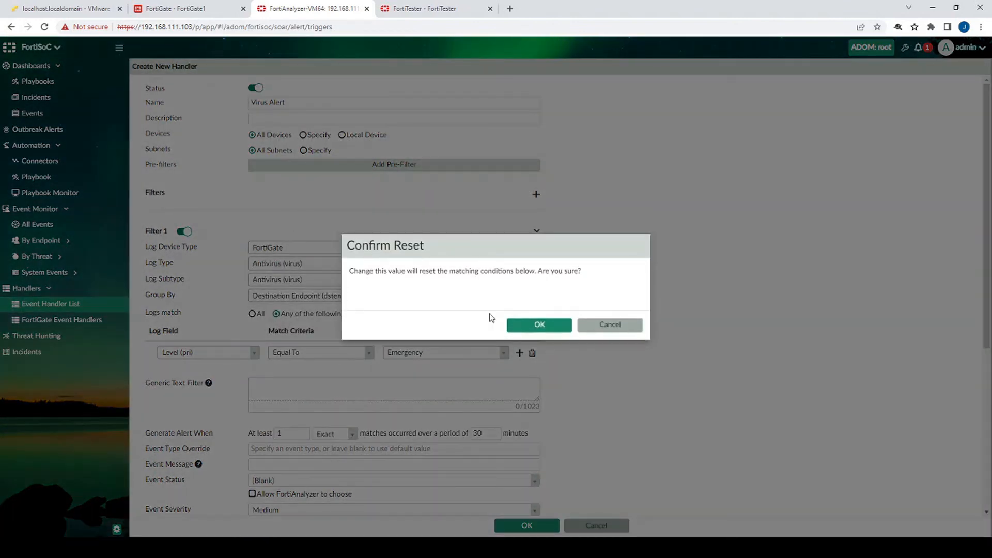
click(550, 326)
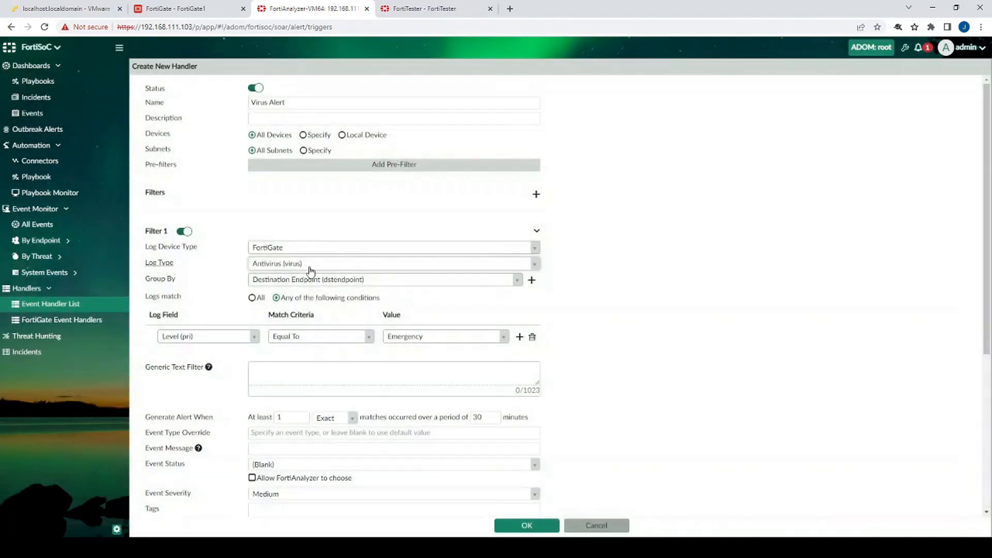
click(410, 339)
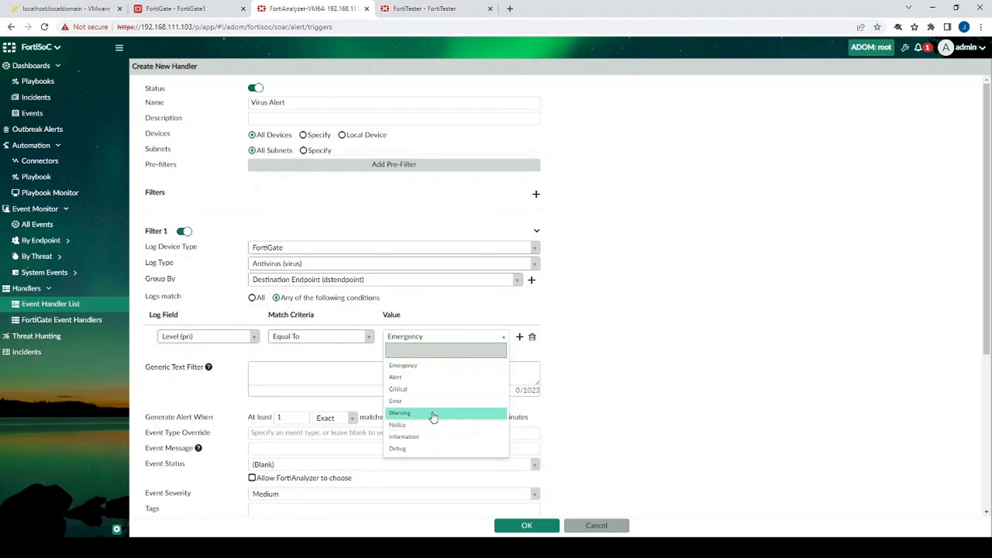
click(433, 414)
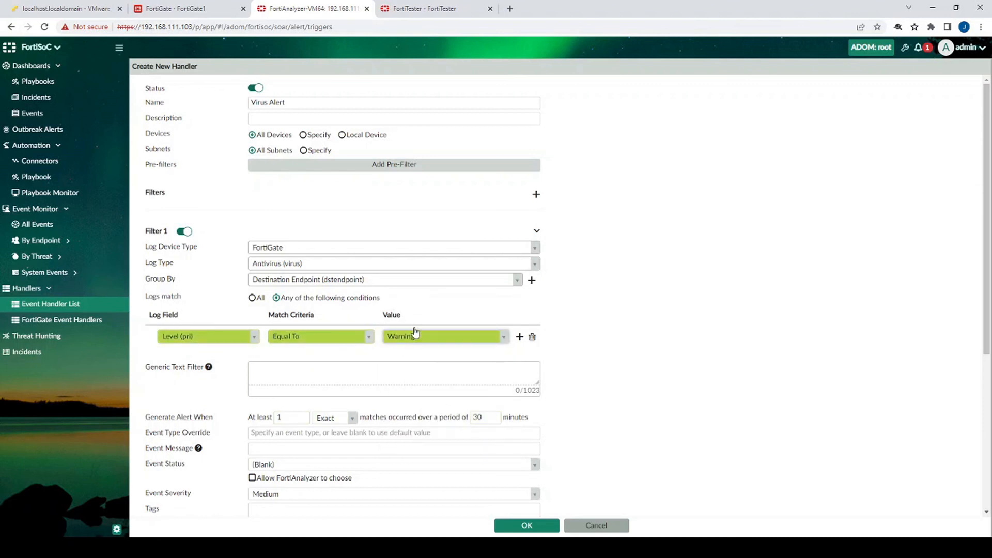
Enable alert emails with recipient and sender addresses, subject VIRUS!~!!, via test mail server 192.168.111.5, and save
scroll(408, 341, down, 4)
scroll(219, 392, down, 1)
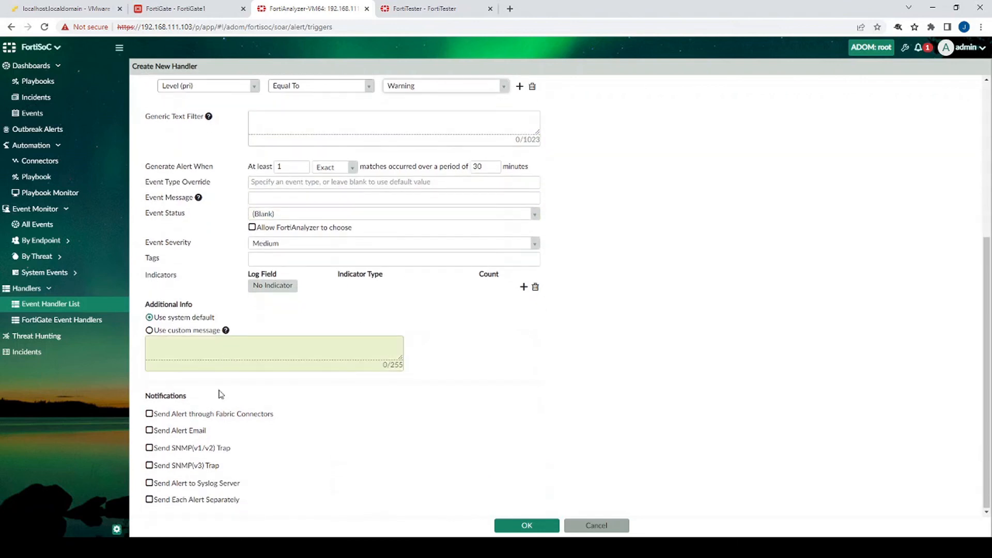
click(161, 434)
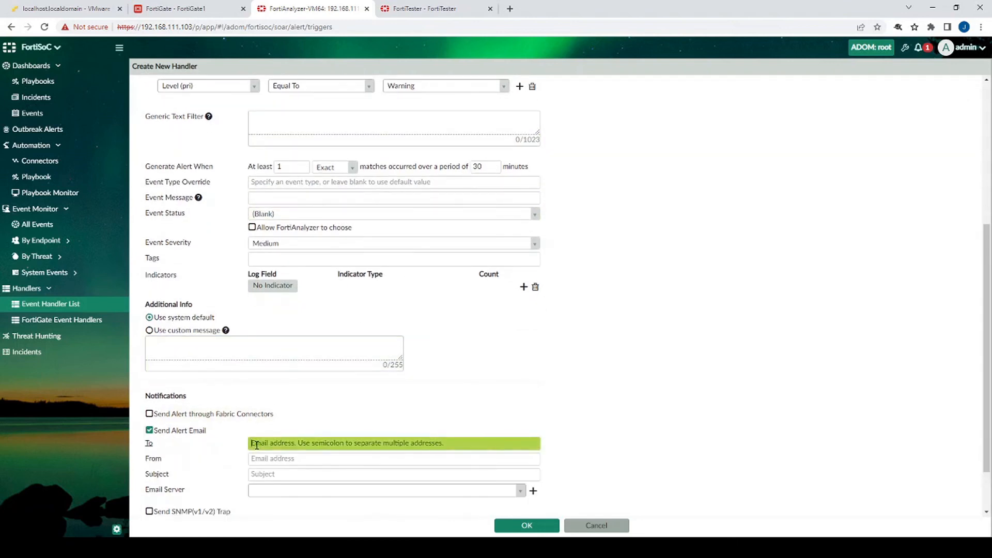
text(sldjfl@lksdjlfk.com)
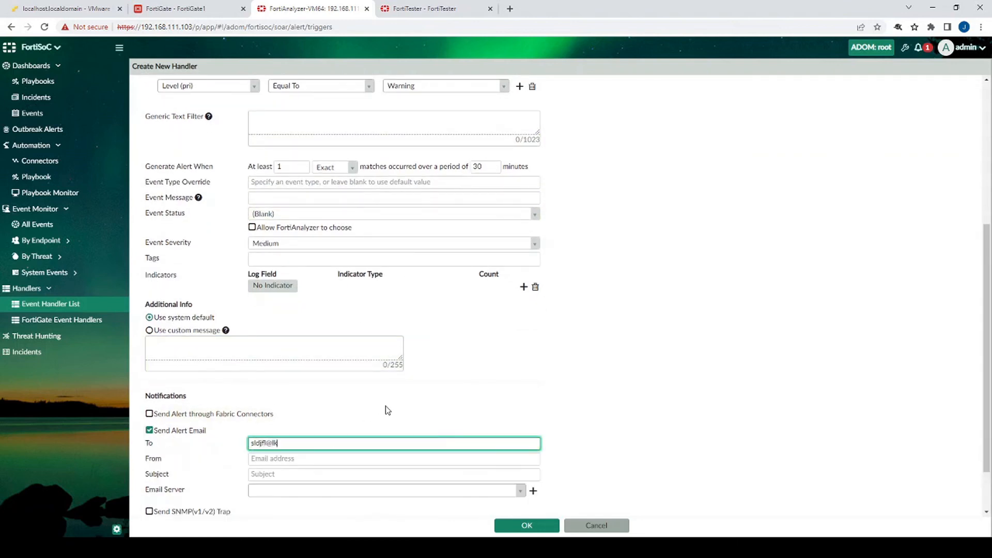
key(Tab)
text(slkdjflkds@lfkdsjkf.com)
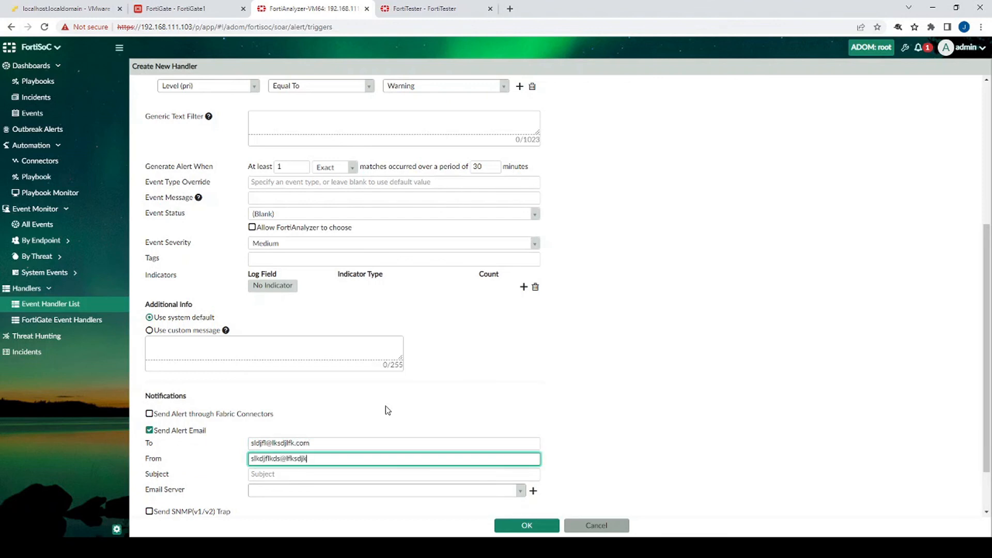
key(Tab)
text(VIRU)
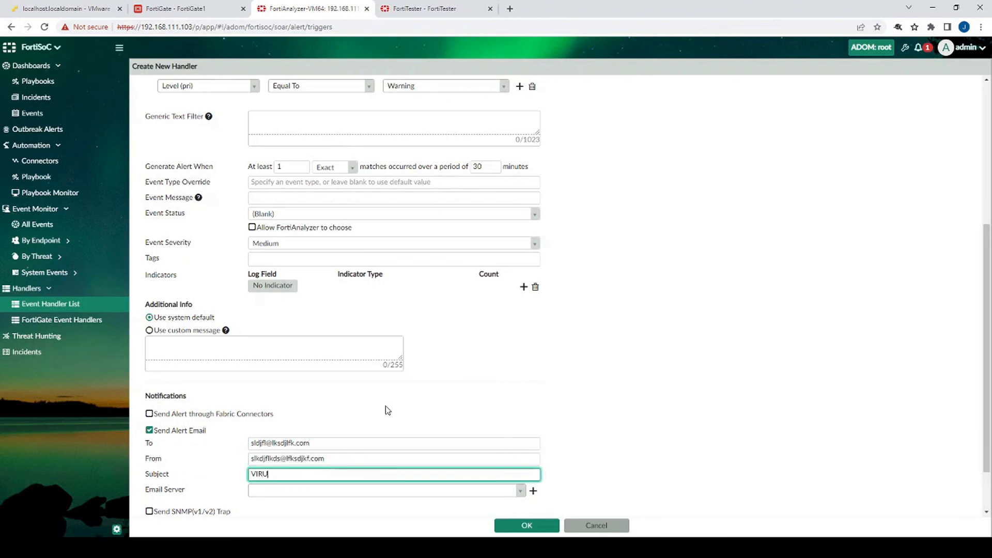
text(S!~!!)
click(274, 490)
click(282, 509)
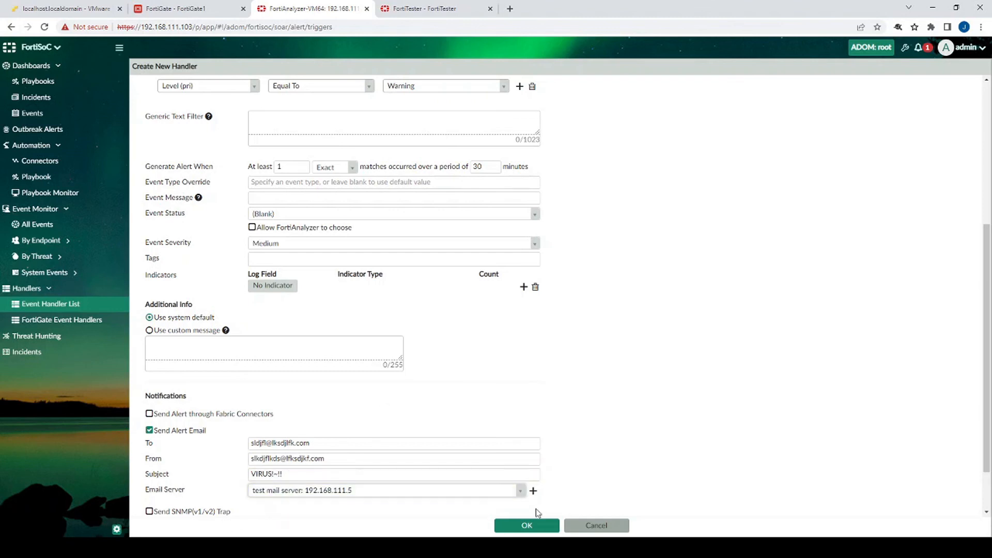
click(528, 525)
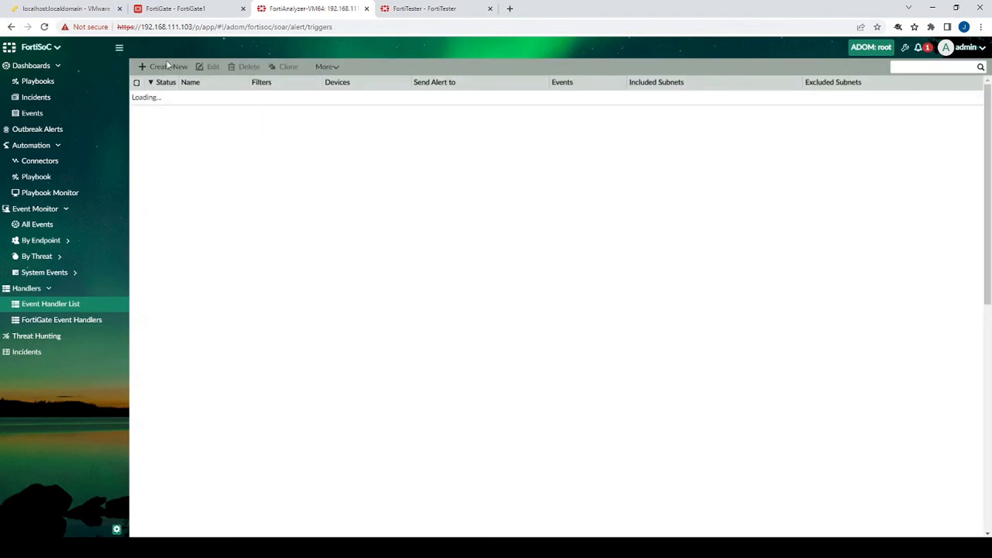
Run the EICAR download batch file on the Windows10 VM, then return to FortiAnalyzer
click(82, 9)
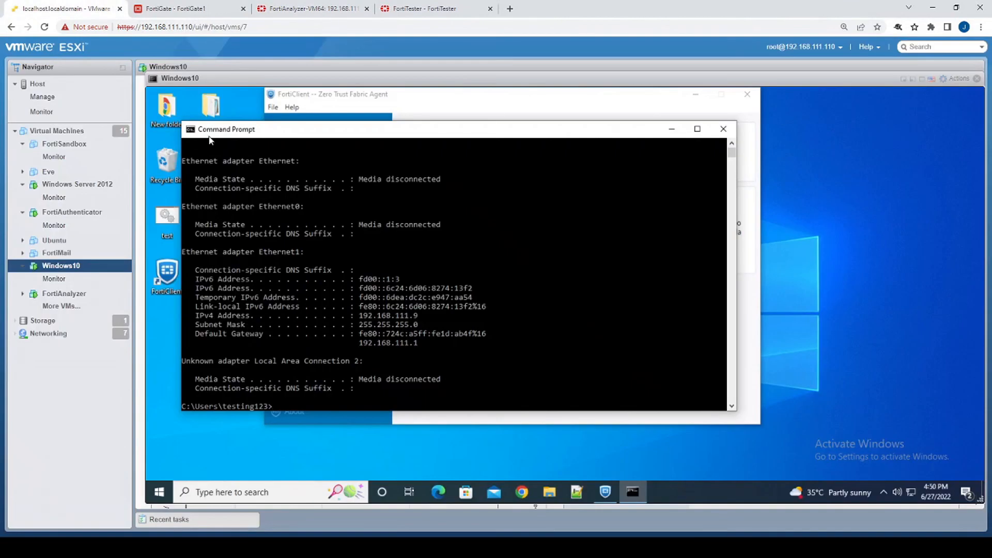
double_click(167, 217)
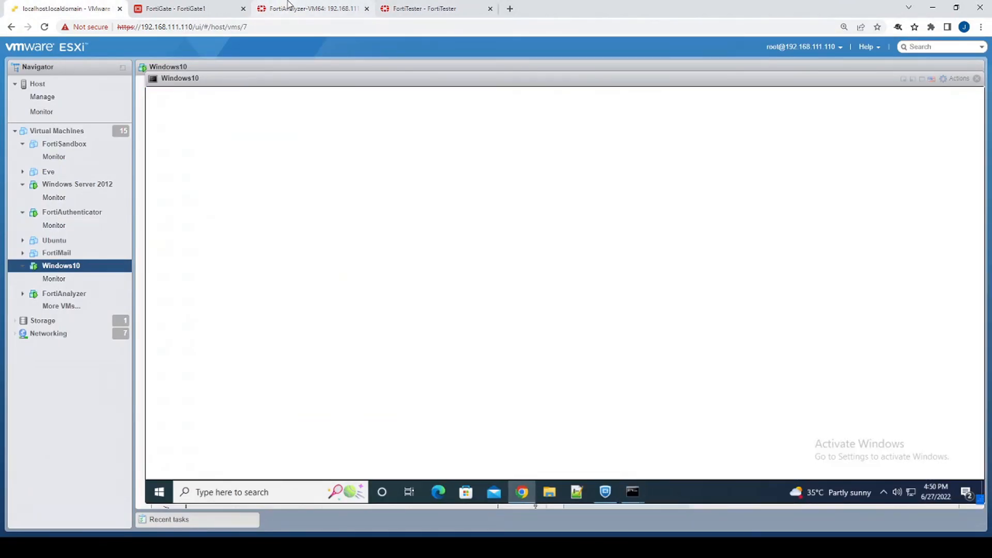
click(300, 8)
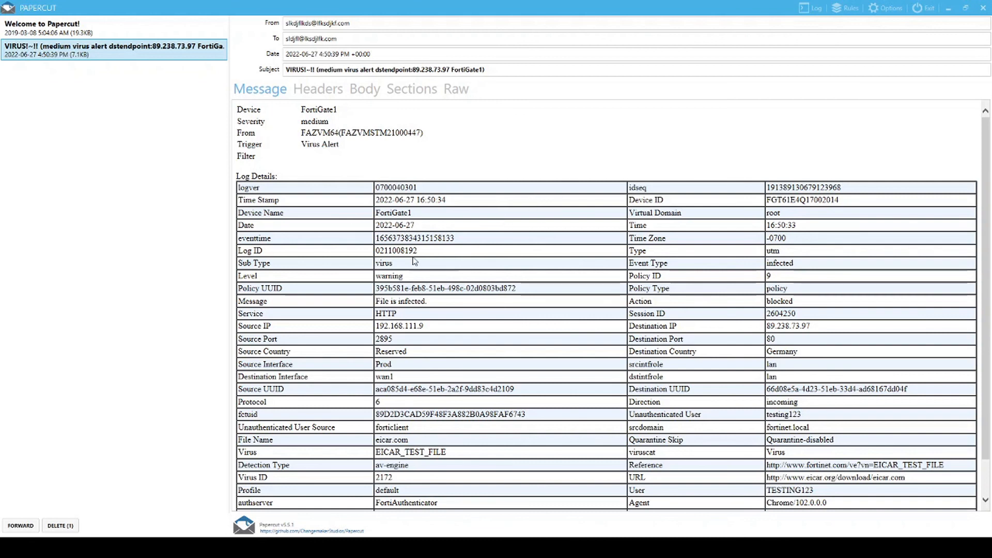
scroll(416, 262, down, 1)
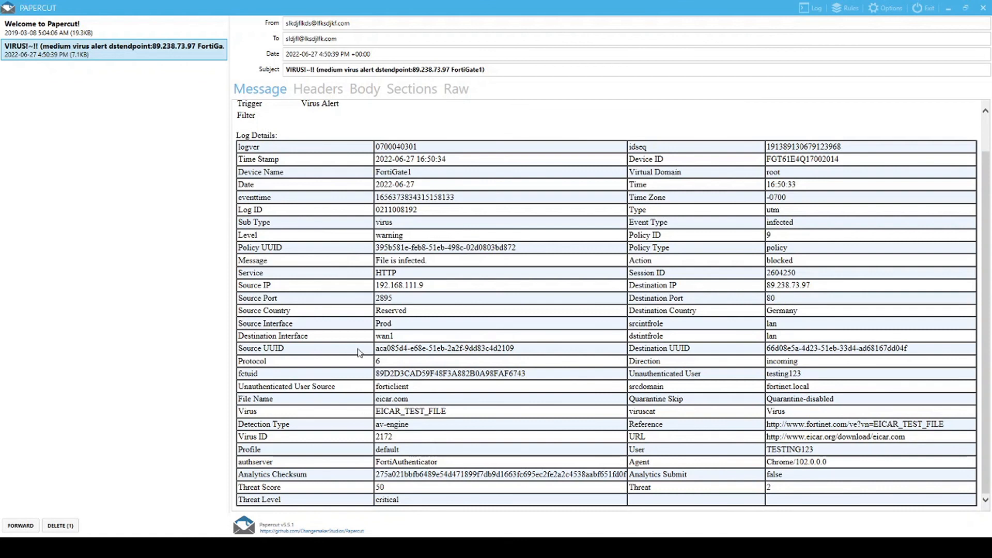
drag(415, 242, 244, 239)
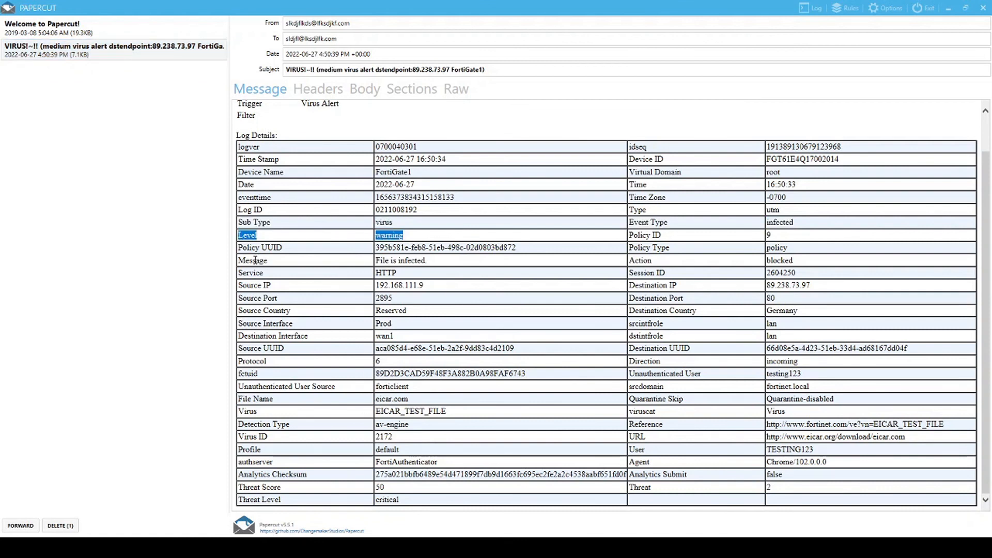